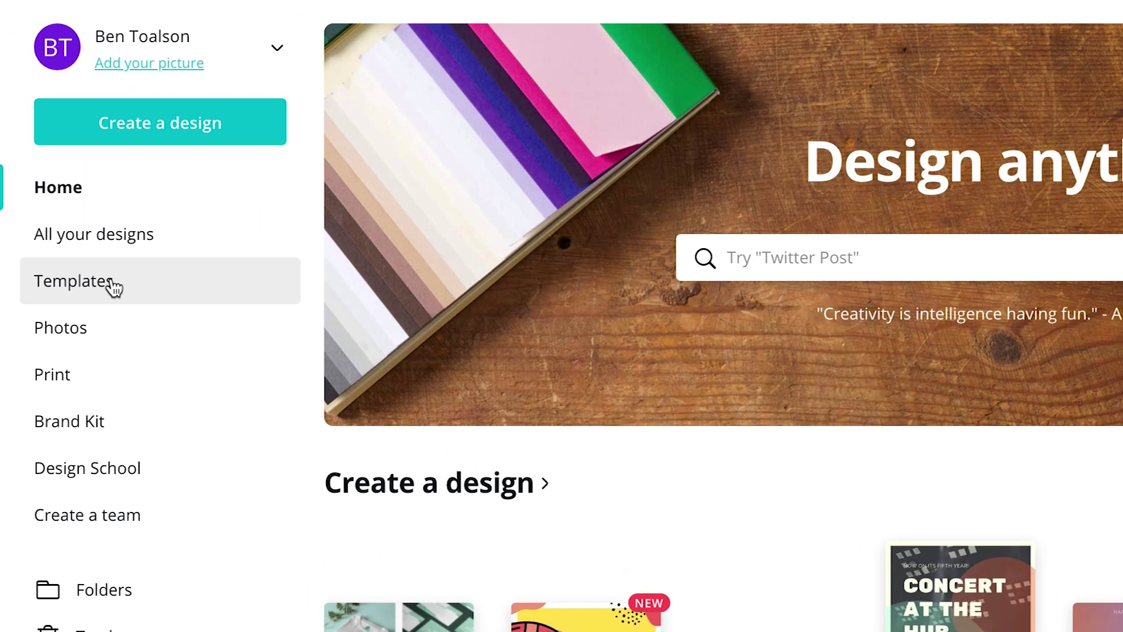
Browse the Presentation templates to find the Grey Red Illustration Funky Audio Products Presentation
click(111, 283)
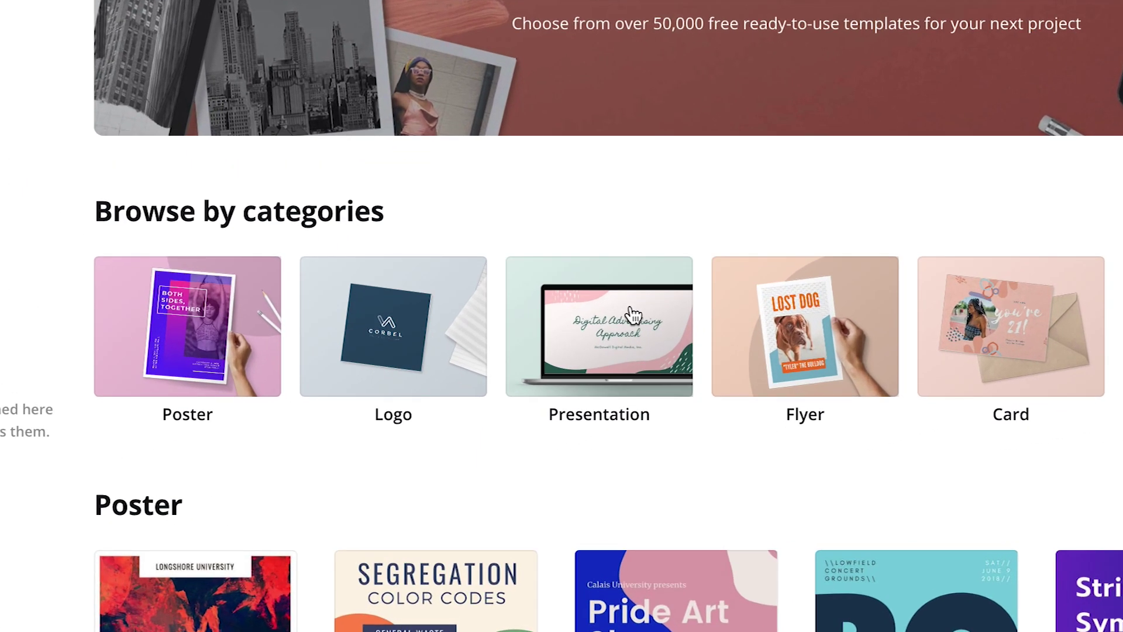
click(634, 315)
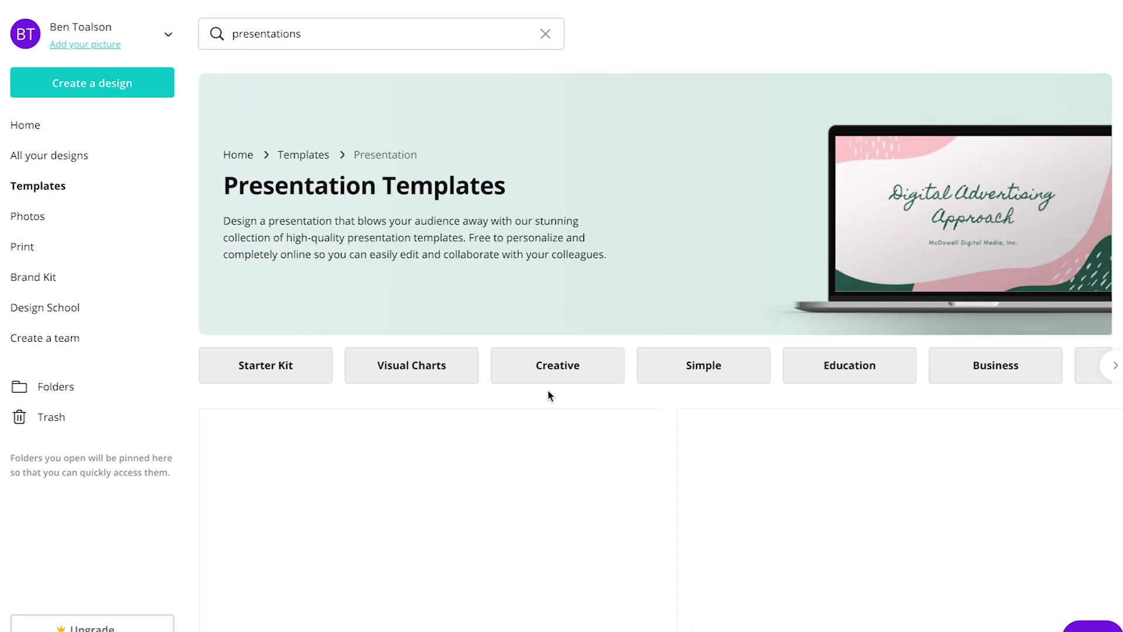
scroll(558, 410, down, 2)
scroll(559, 414, down, 15)
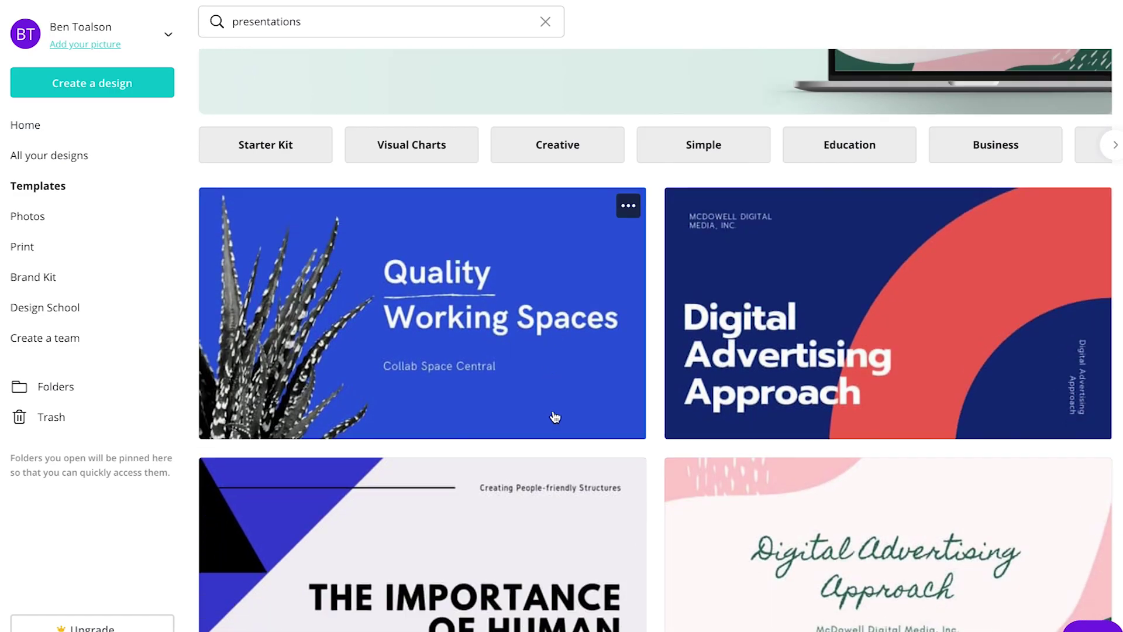
scroll(555, 416, down, 4)
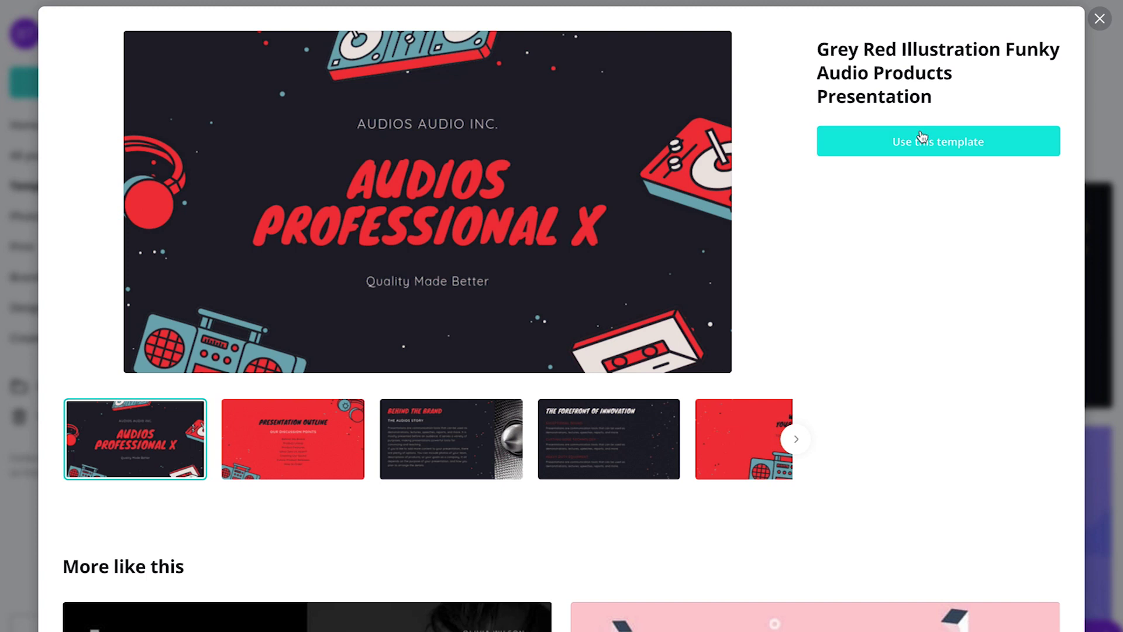
Start an editable copy of the template and scroll to page 4, 'The Forefront of Innovation'
click(922, 137)
scroll(1111, 223, down, 10)
scroll(1118, 230, up, 2)
scroll(1117, 230, down, 12)
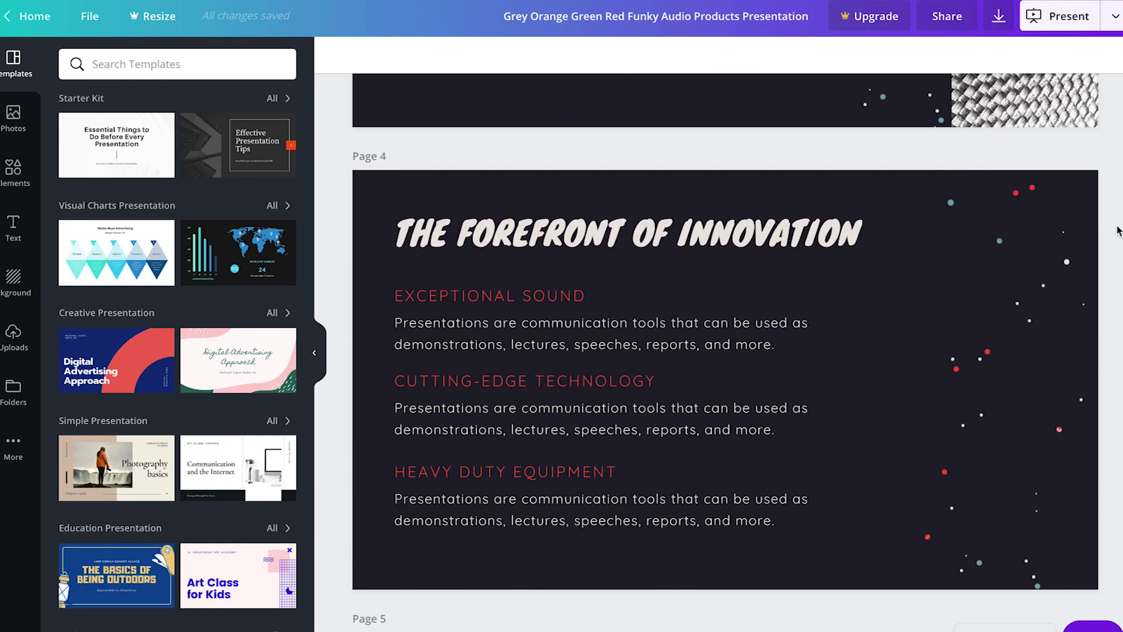
scroll(1117, 230, down, 3)
scroll(943, 251, up, 2)
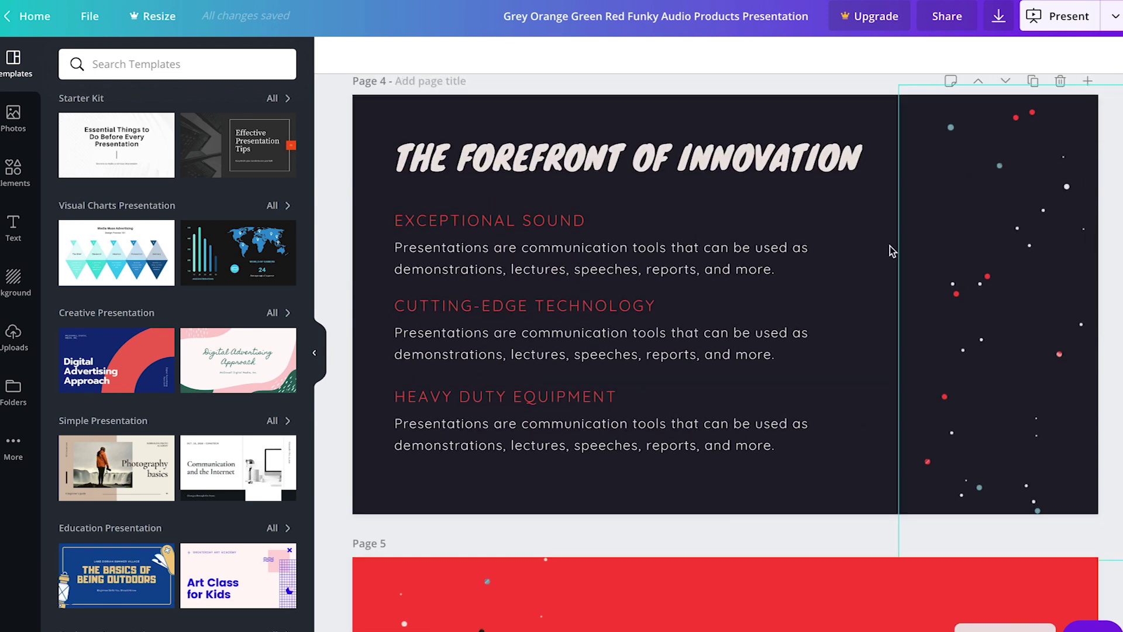
Retitle page 4 'HAND LETTERING LESSON CONTENTS' with headings Lesson One, Lesson Two and Lesson Three
double_click(538, 164)
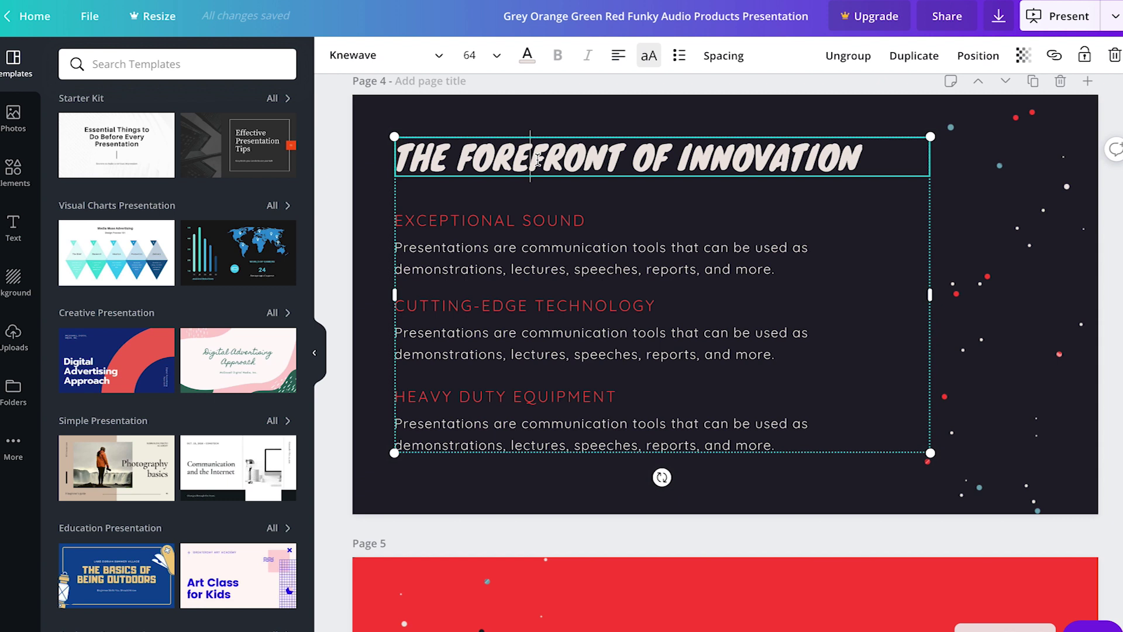
key(ctrl+z)
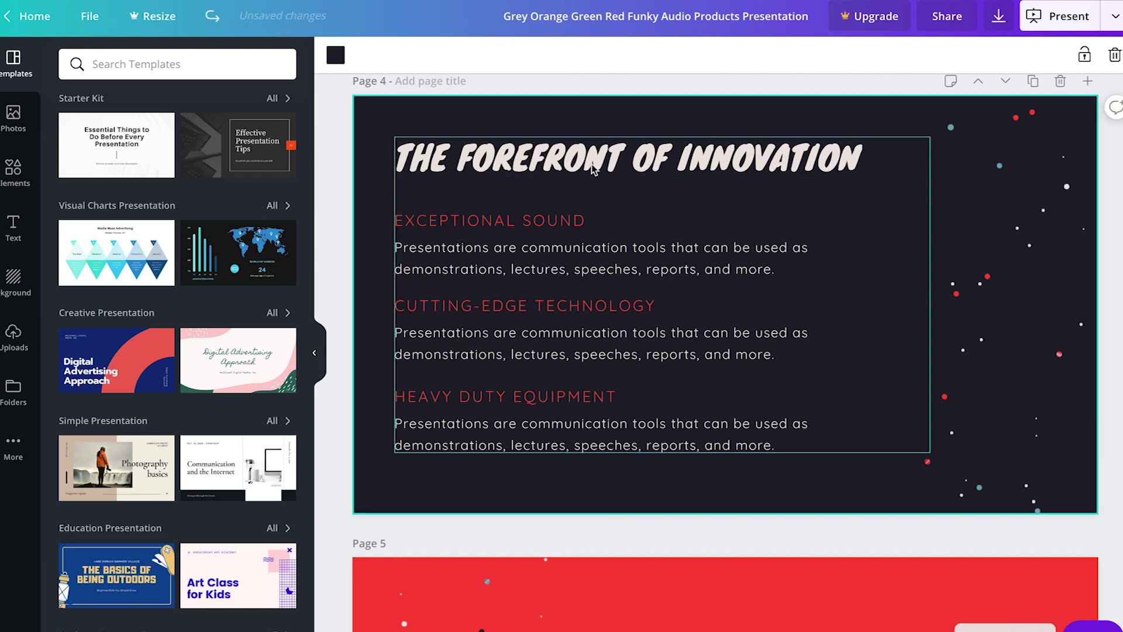
click(581, 164)
triple_click(578, 158)
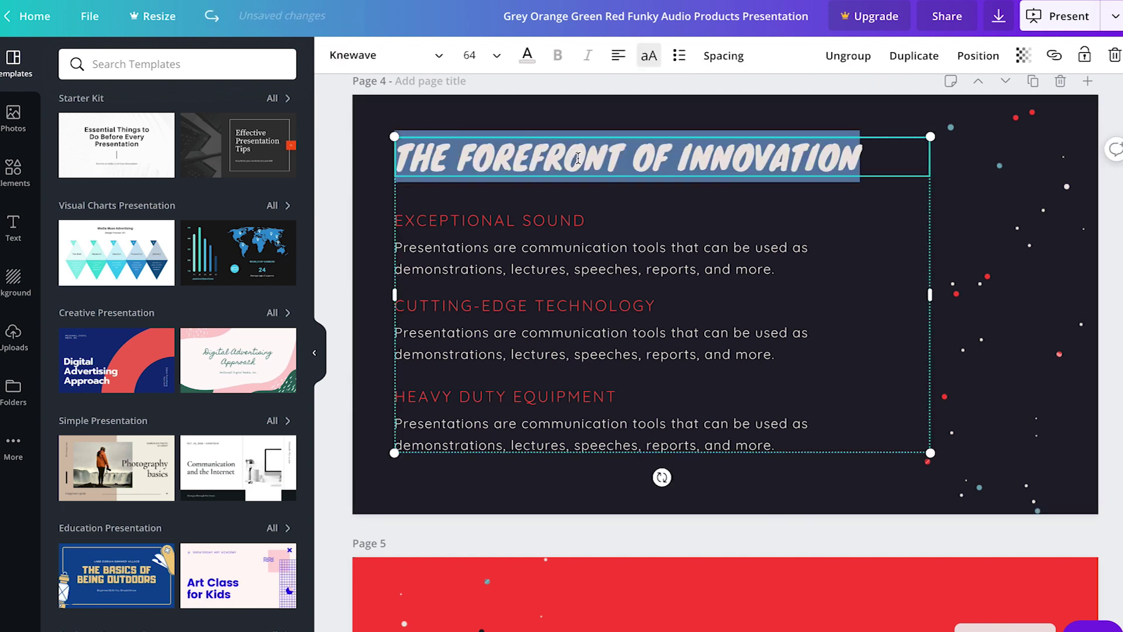
text(HAND LETT)
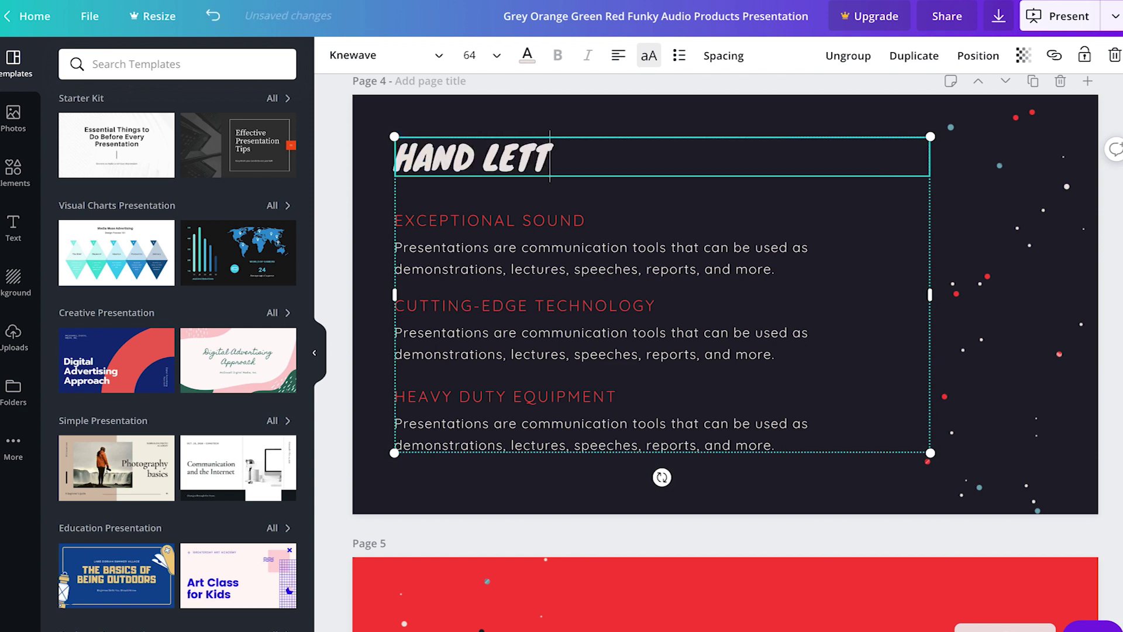
text(ERING LESSON CONTENTS)
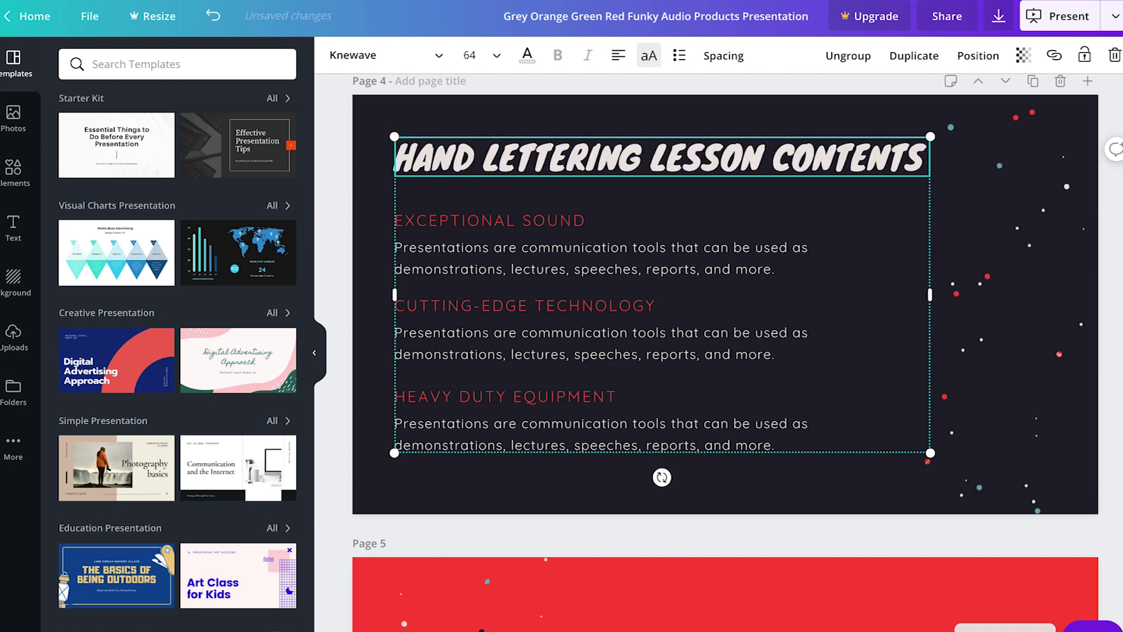
text(LESSON ONELESSON TWOLESSON THREEThis is a short paragraph about lesson one and its contents.)
Replace the lesson two and lesson three paragraphs with short descriptions of their contents
triple_click(620, 311)
text(This is a short paragraph about lesson two and its contents.)
triple_click(609, 402)
text(This is a short paragraph about lesson three and its contents.)
scroll(725, 351, up, 2)
Set up a PNG download of Page 4 only to check for premium items
click(1002, 18)
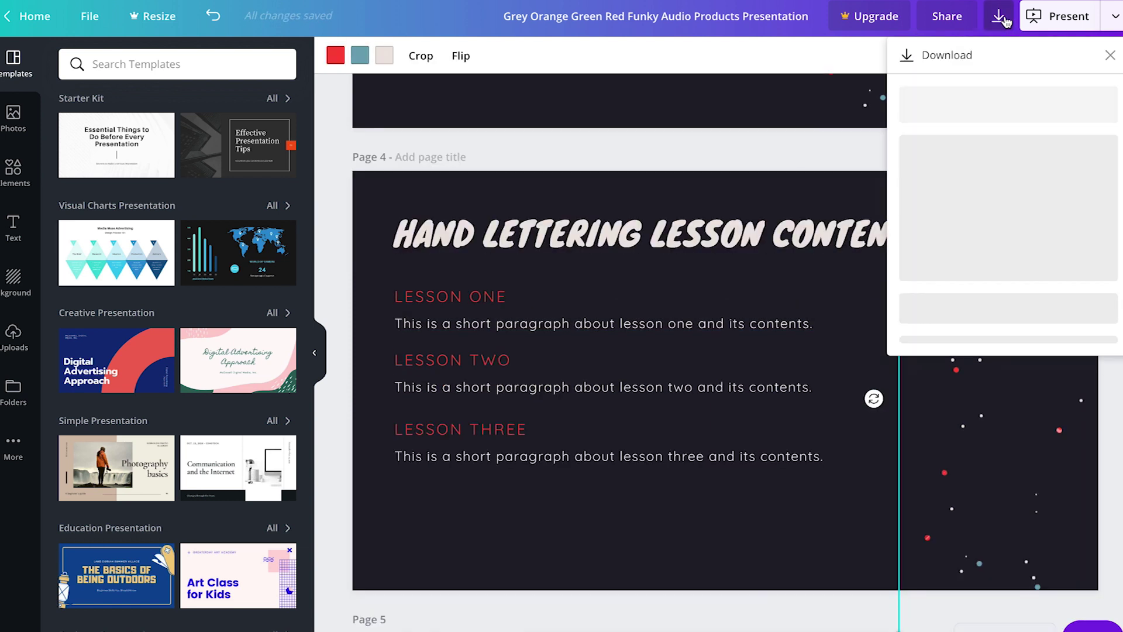
click(1088, 123)
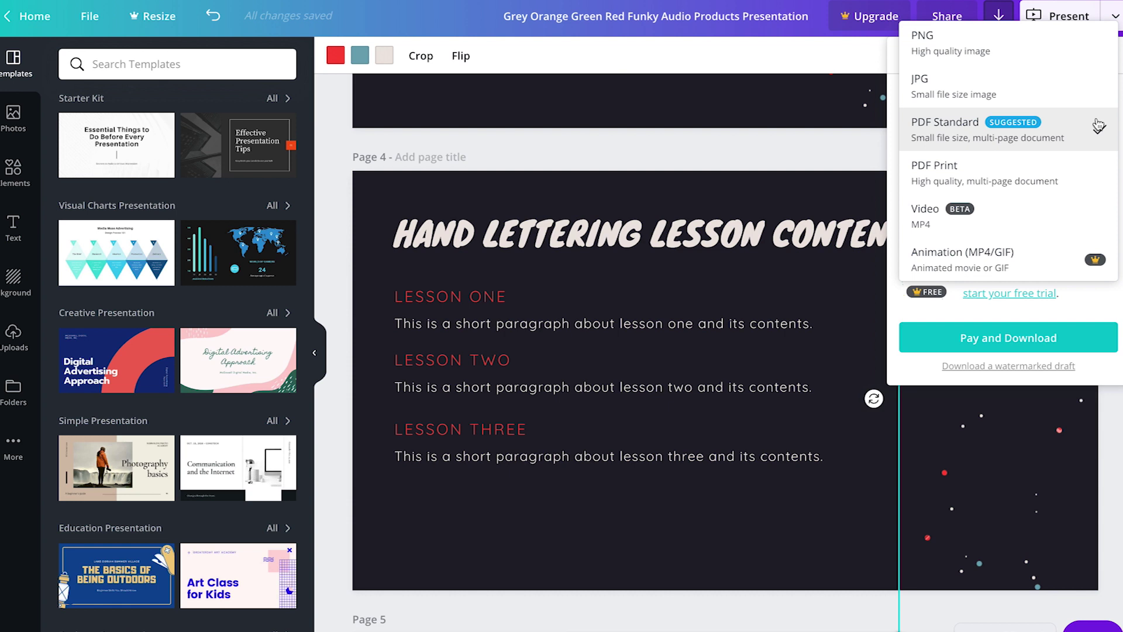
click(989, 49)
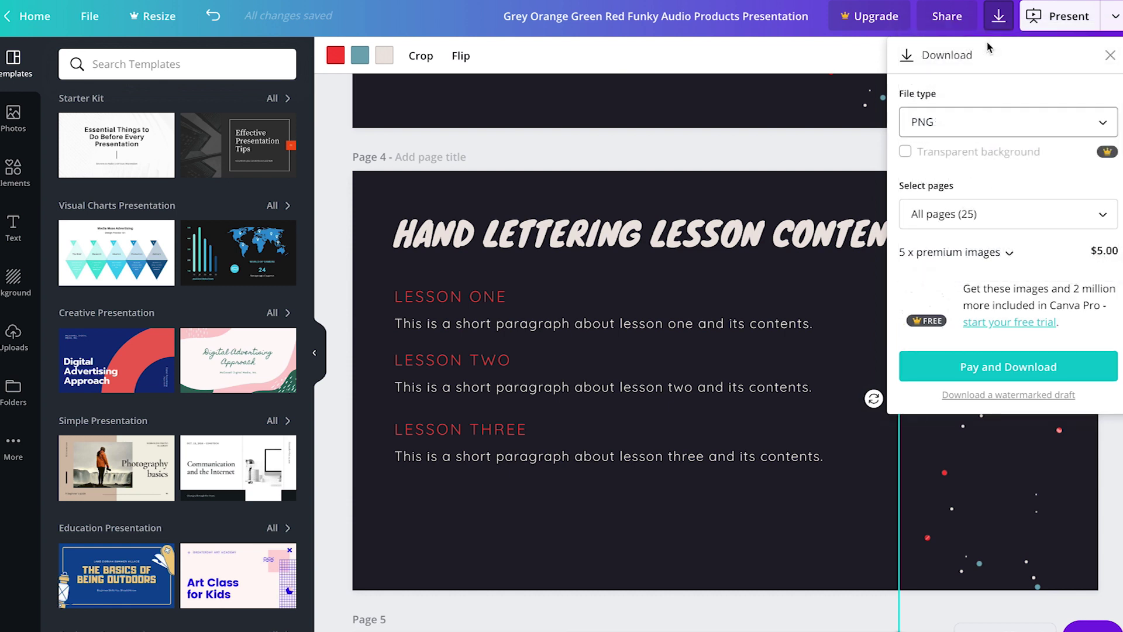
click(1025, 220)
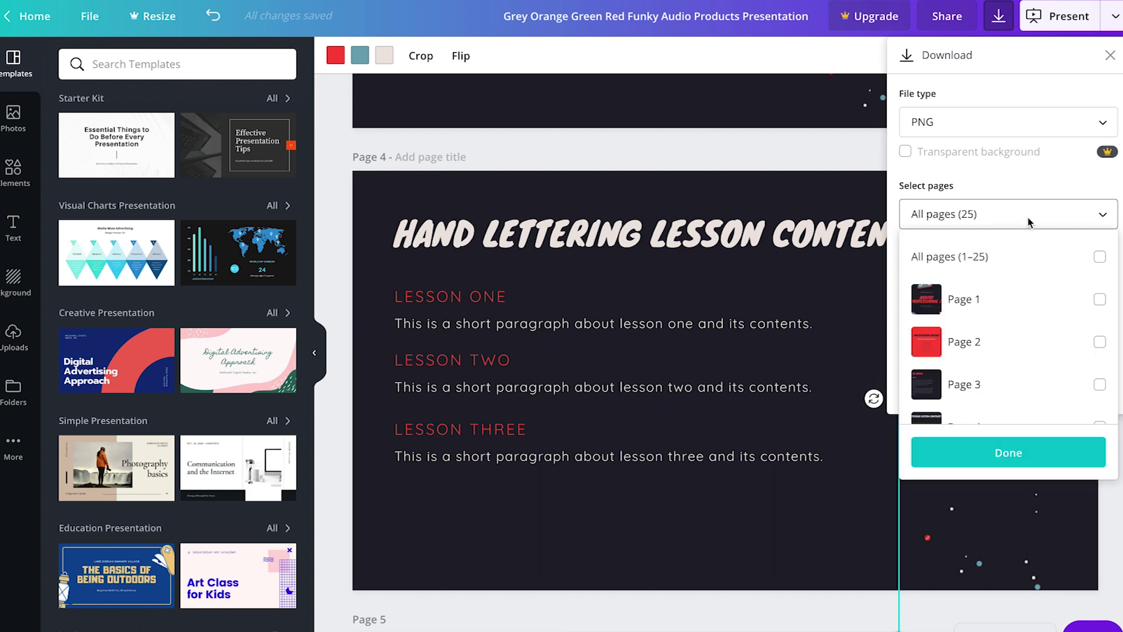
scroll(1043, 316, down, 1)
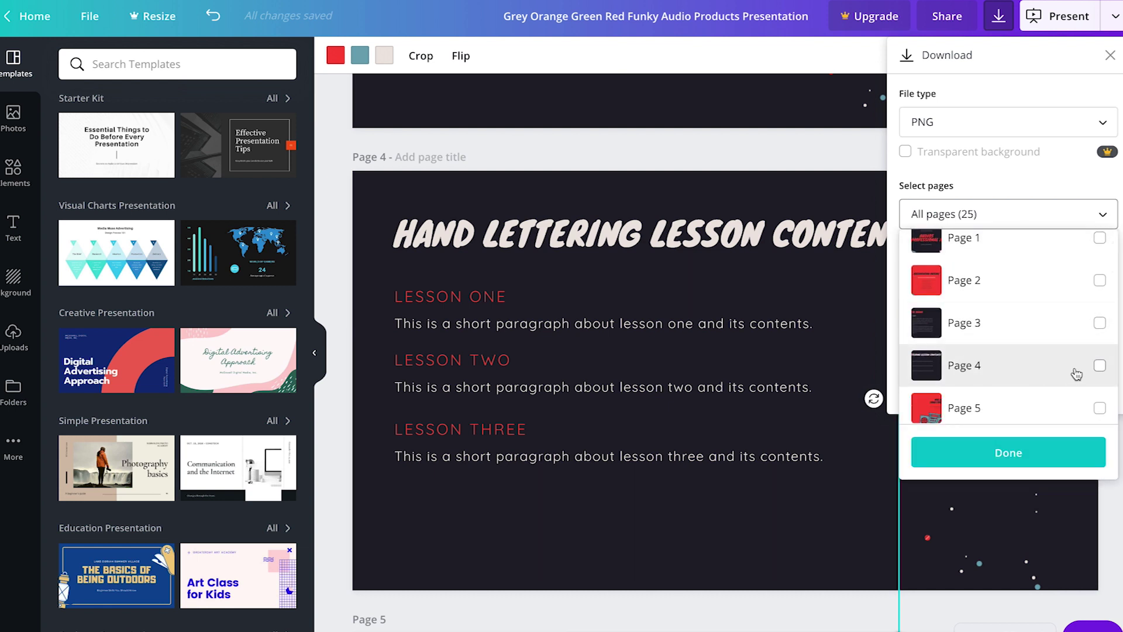
click(1004, 445)
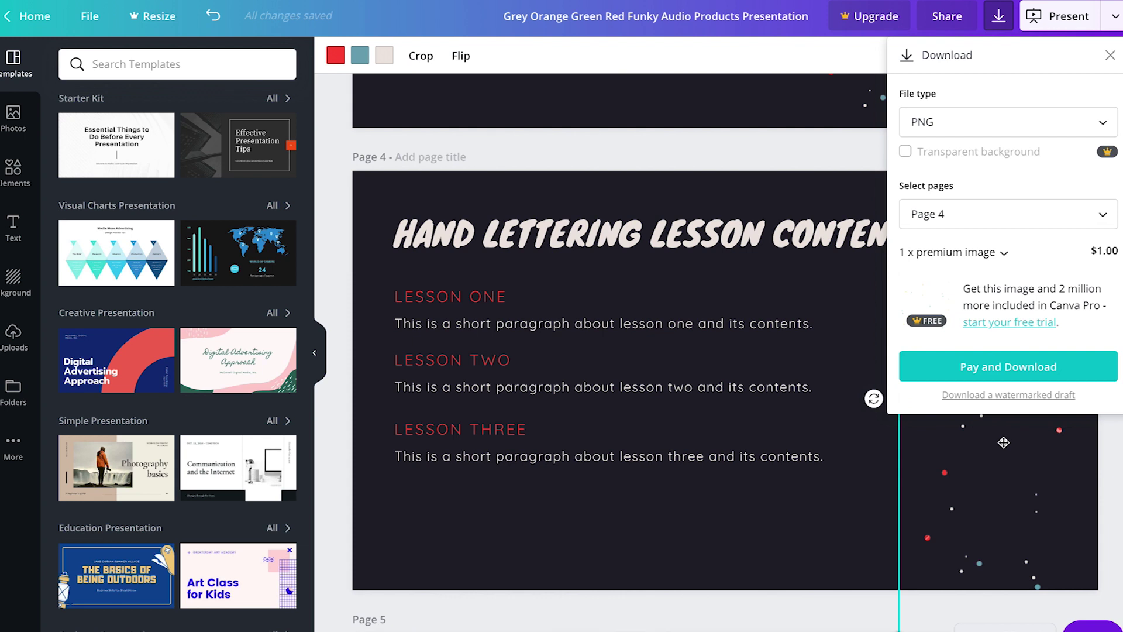
Identify the premium dotted background graphic on page 4 and delete it
click(1005, 254)
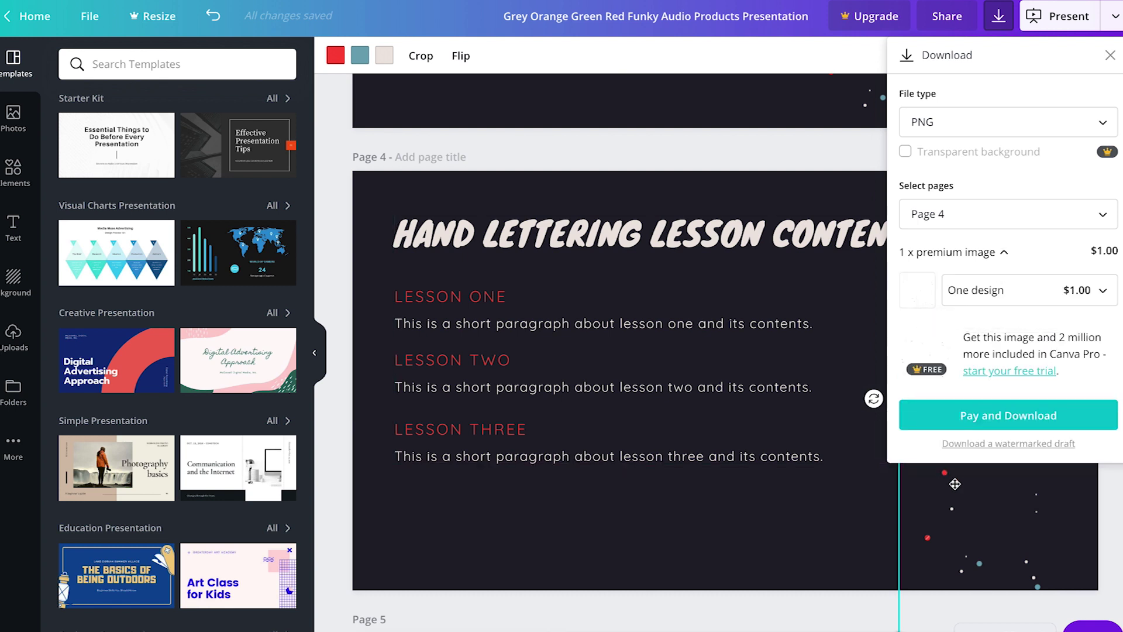
click(958, 488)
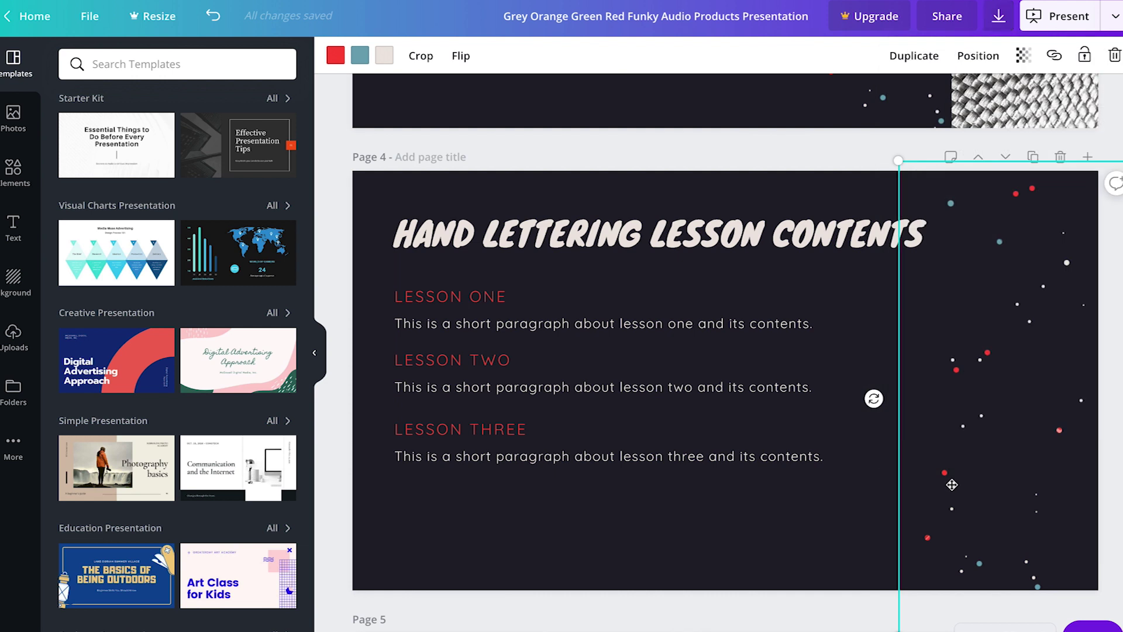
key(Delete)
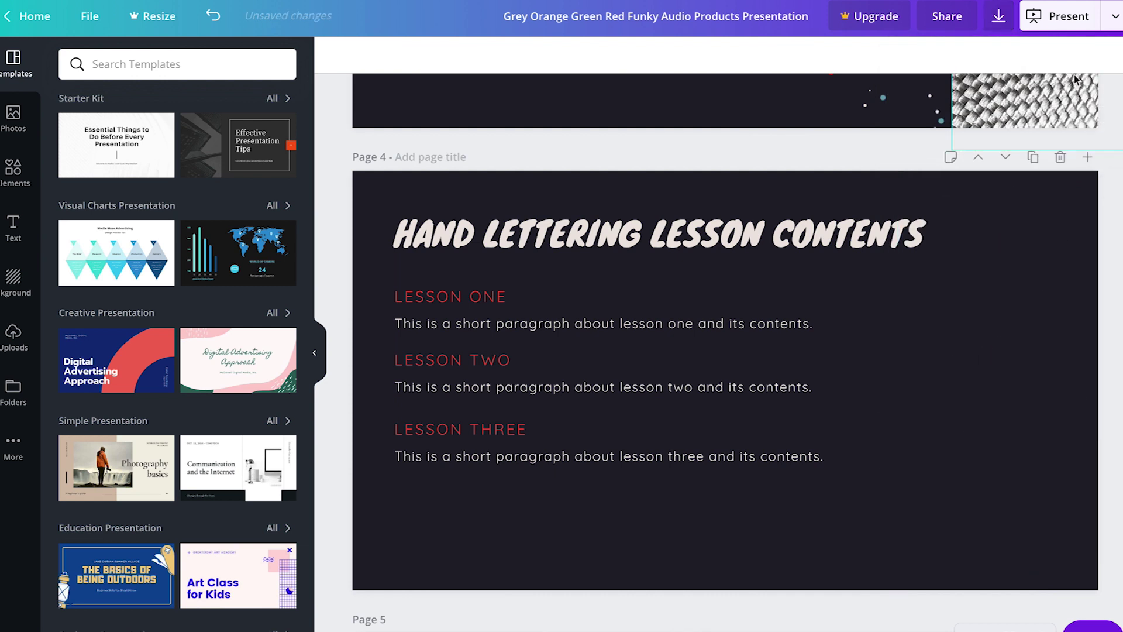
In the Brand Kit, add a red and a teal-grey brand colour
click(999, 17)
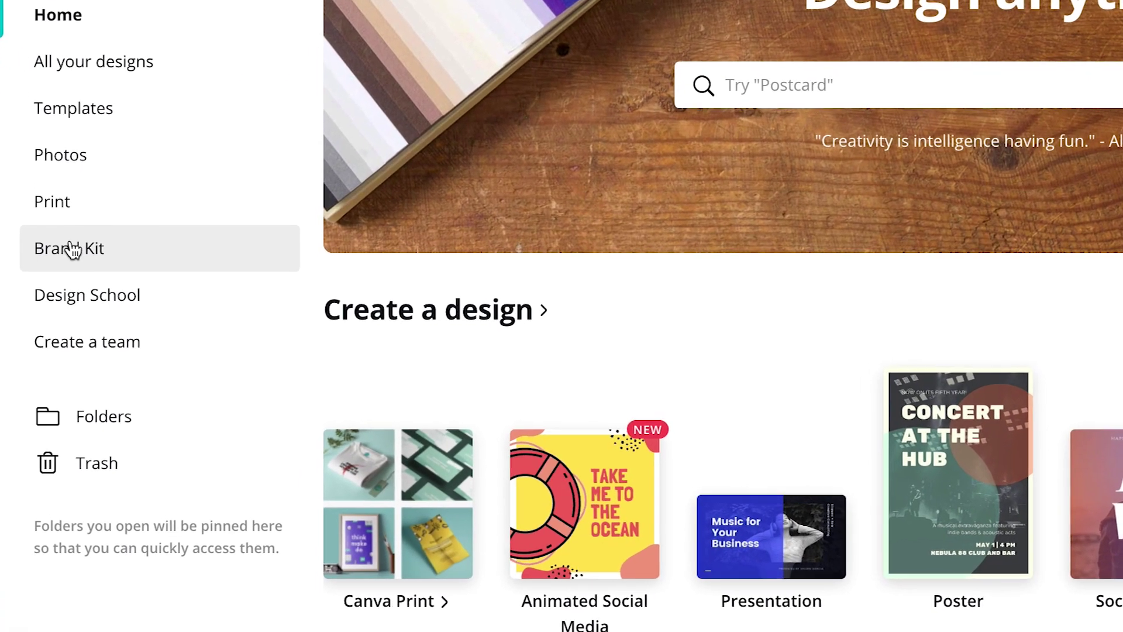
click(42, 277)
click(256, 601)
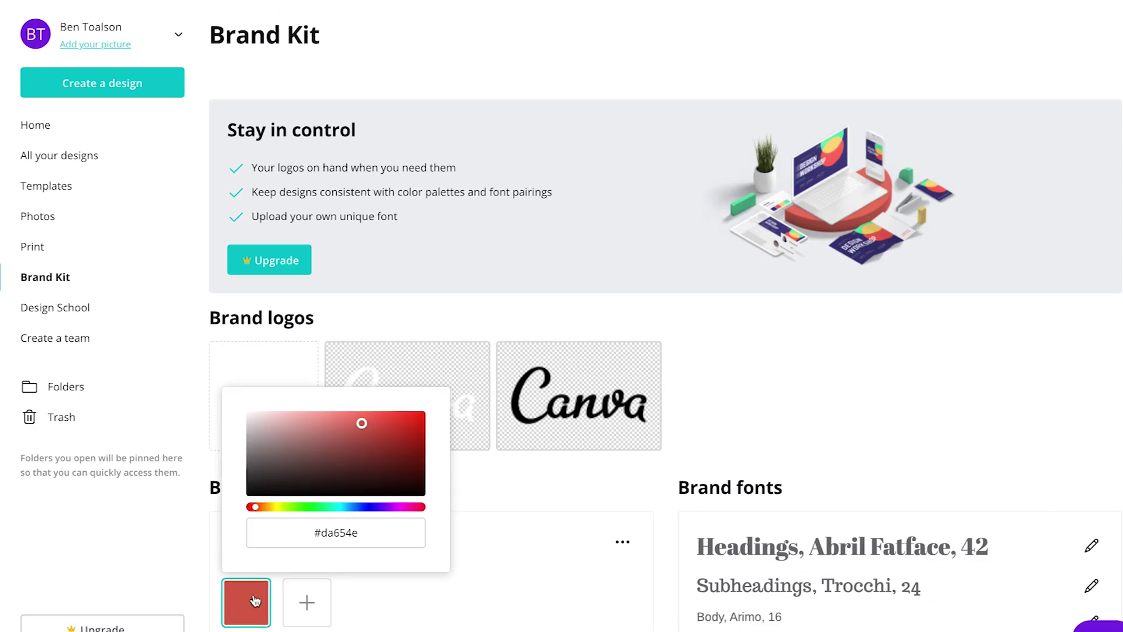
click(293, 606)
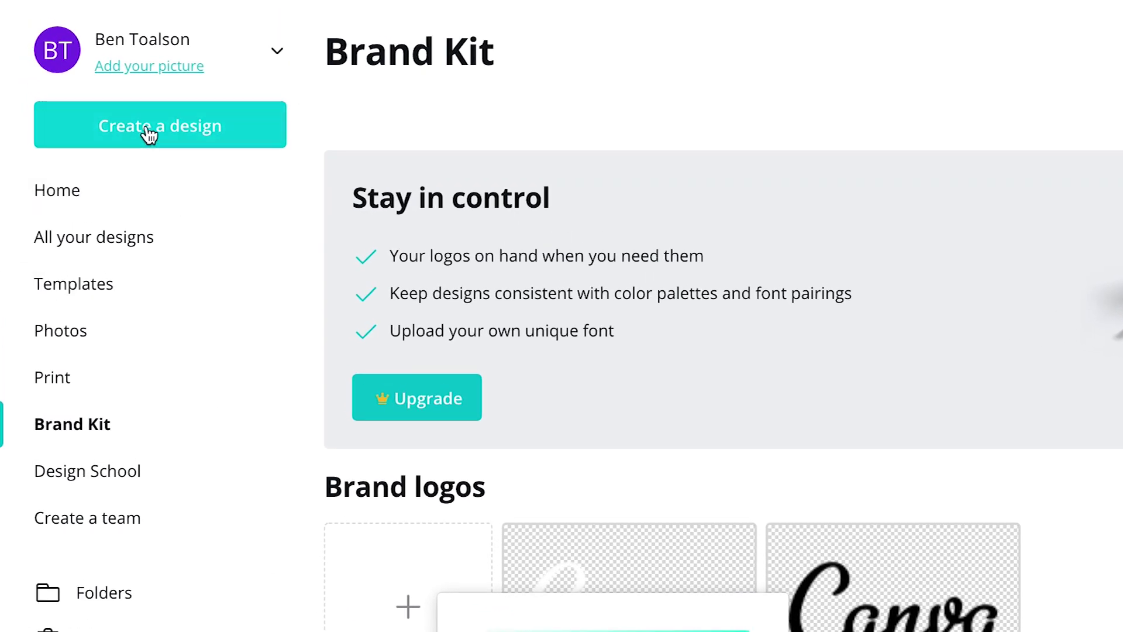
Create a new Presentation and give its slide a gradient background recoloured red
click(149, 135)
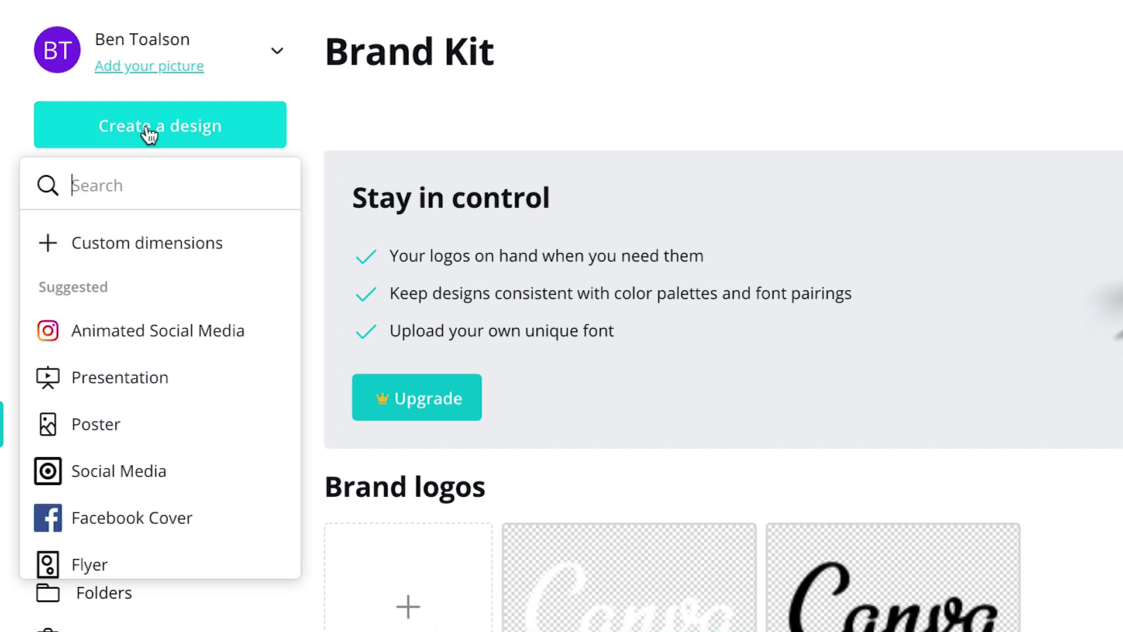
click(125, 376)
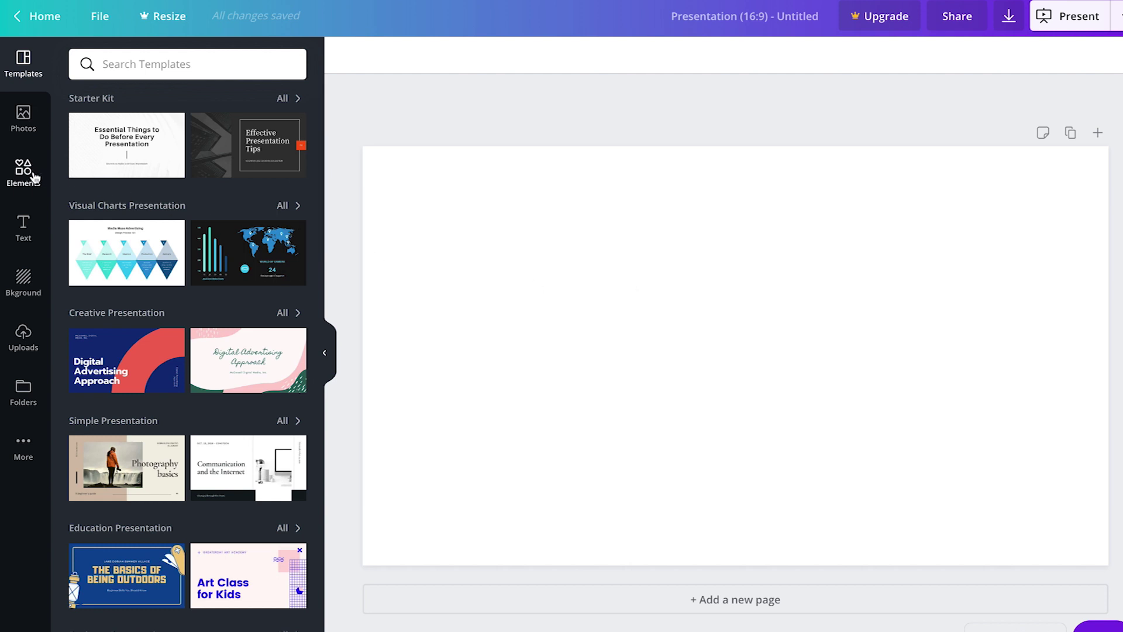
click(24, 280)
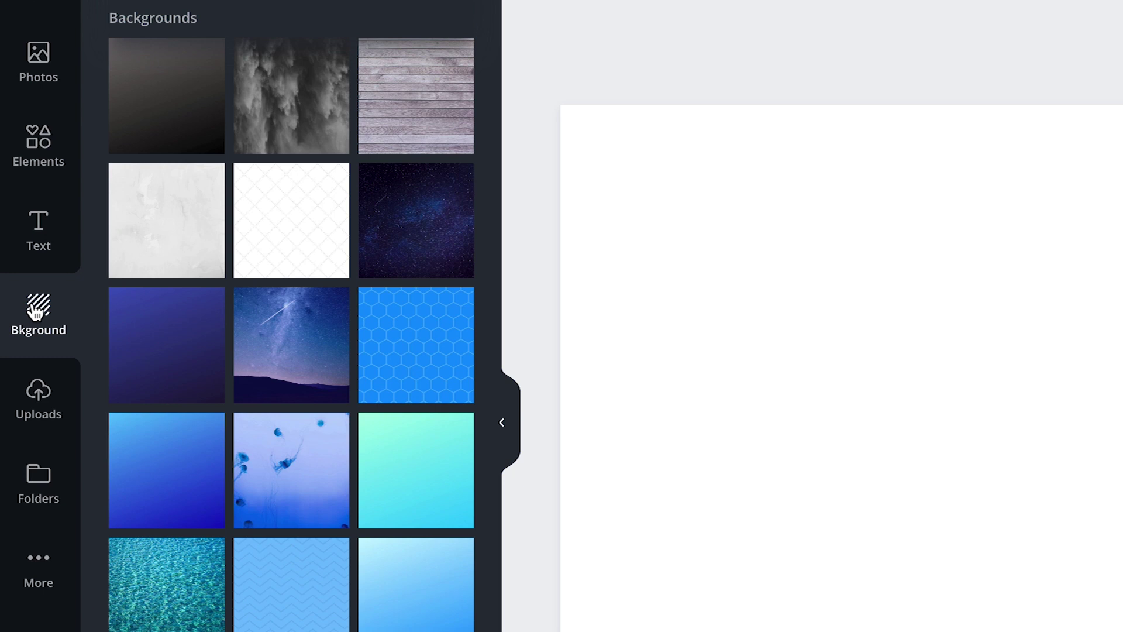
scroll(349, 371, down, 3)
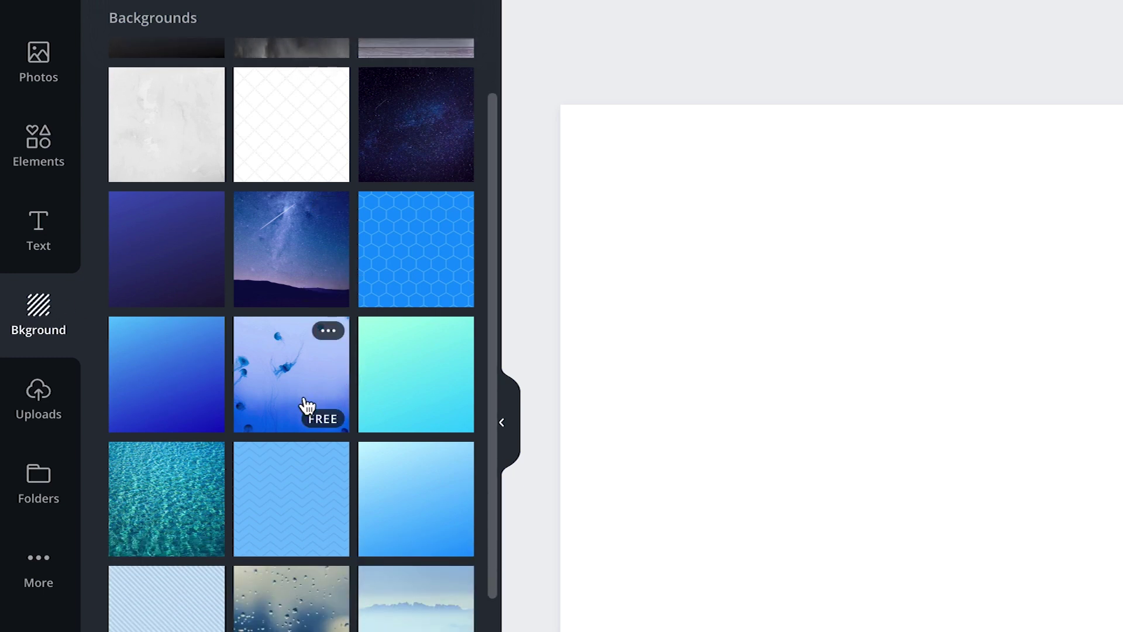
scroll(307, 407, down, 3)
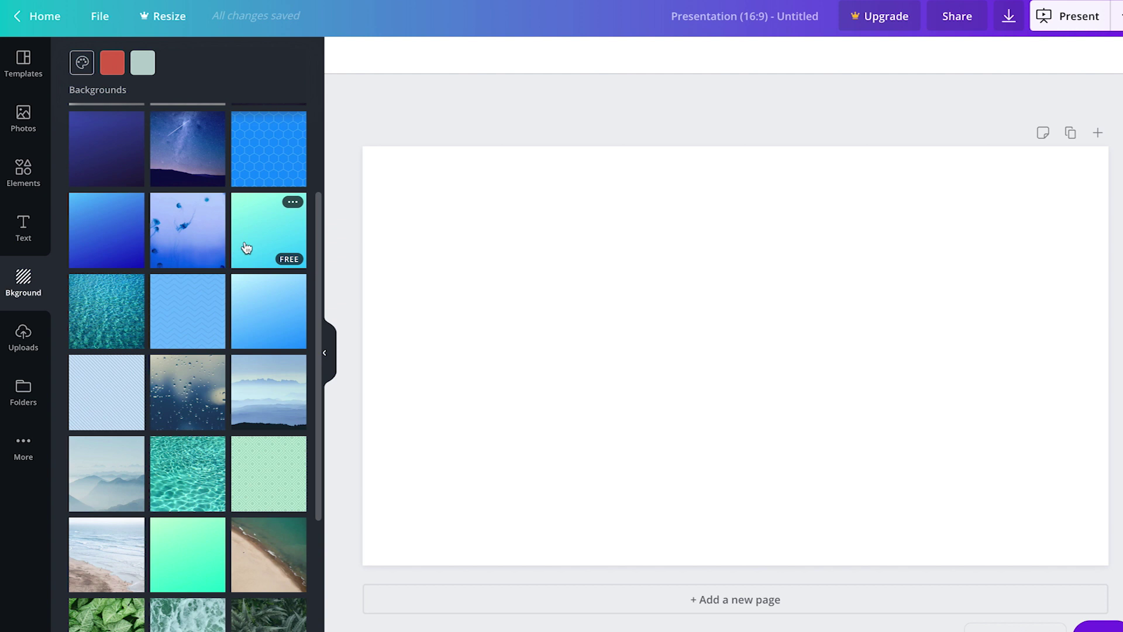
click(247, 248)
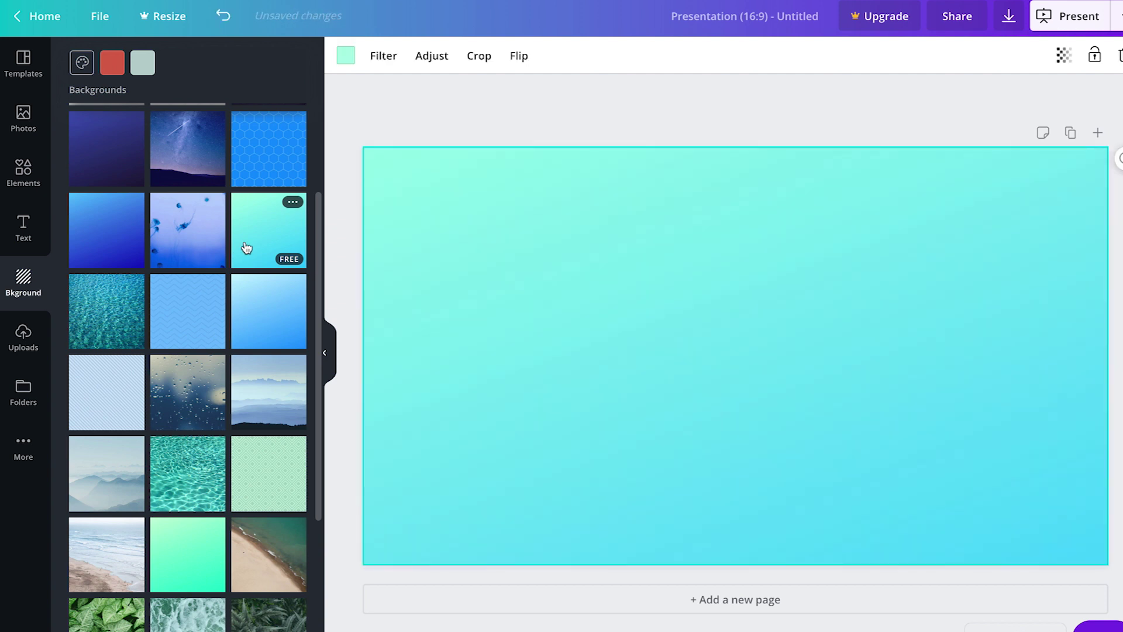
click(347, 61)
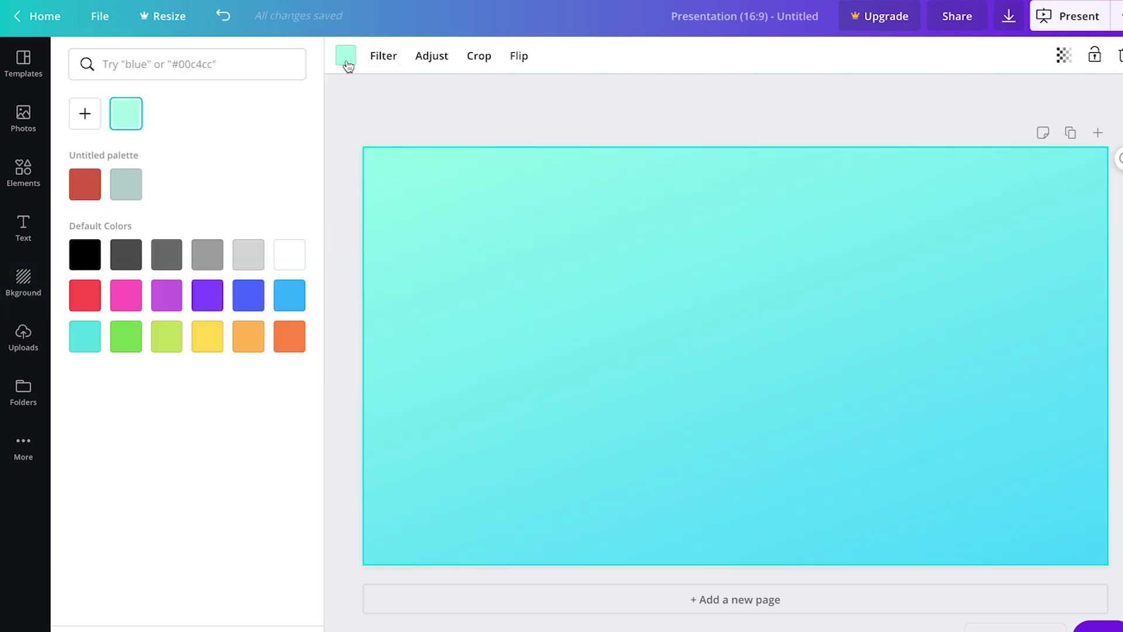
click(85, 185)
click(374, 108)
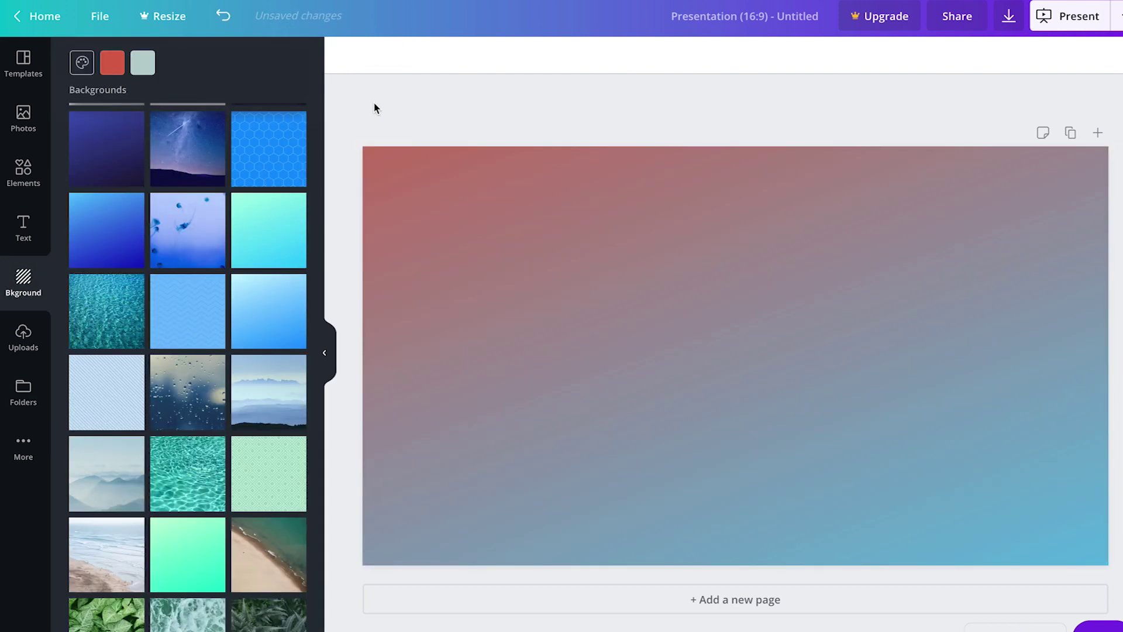
Add a square, stretch it to cover the whole slide, and colour it red
click(29, 176)
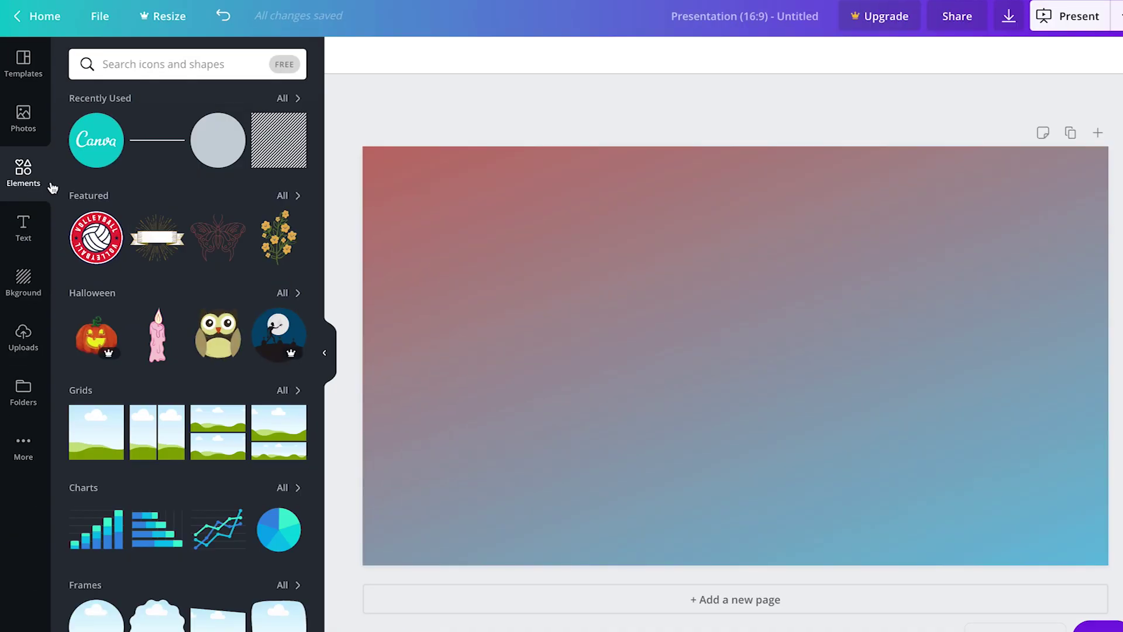
scroll(120, 371, down, 5)
click(149, 498)
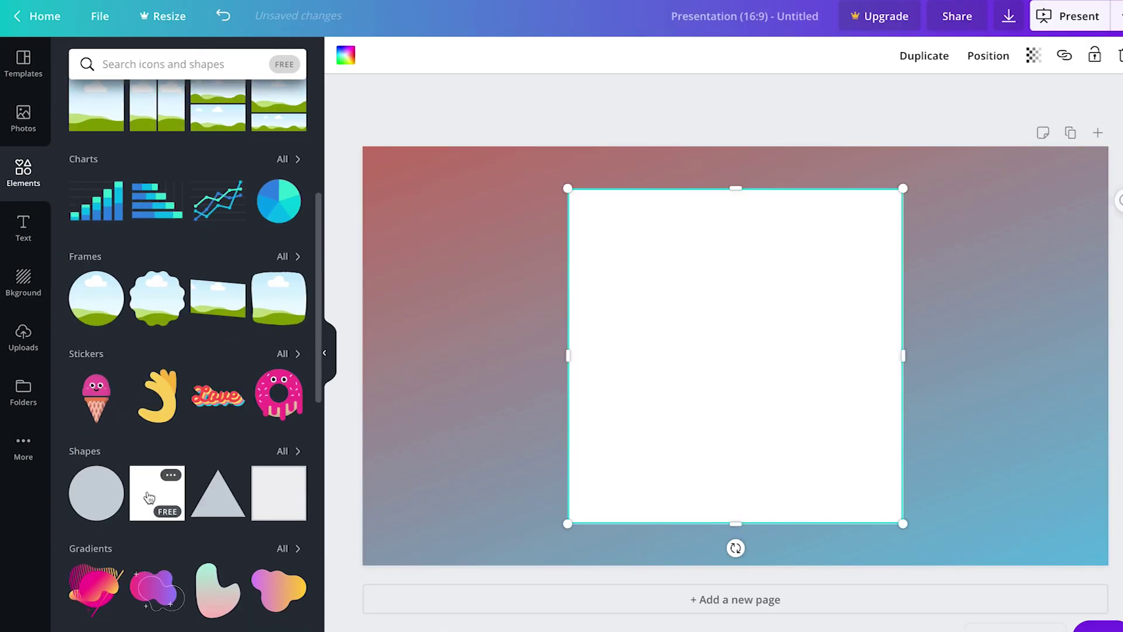
drag(567, 354, 358, 354)
drag(903, 353, 1120, 355)
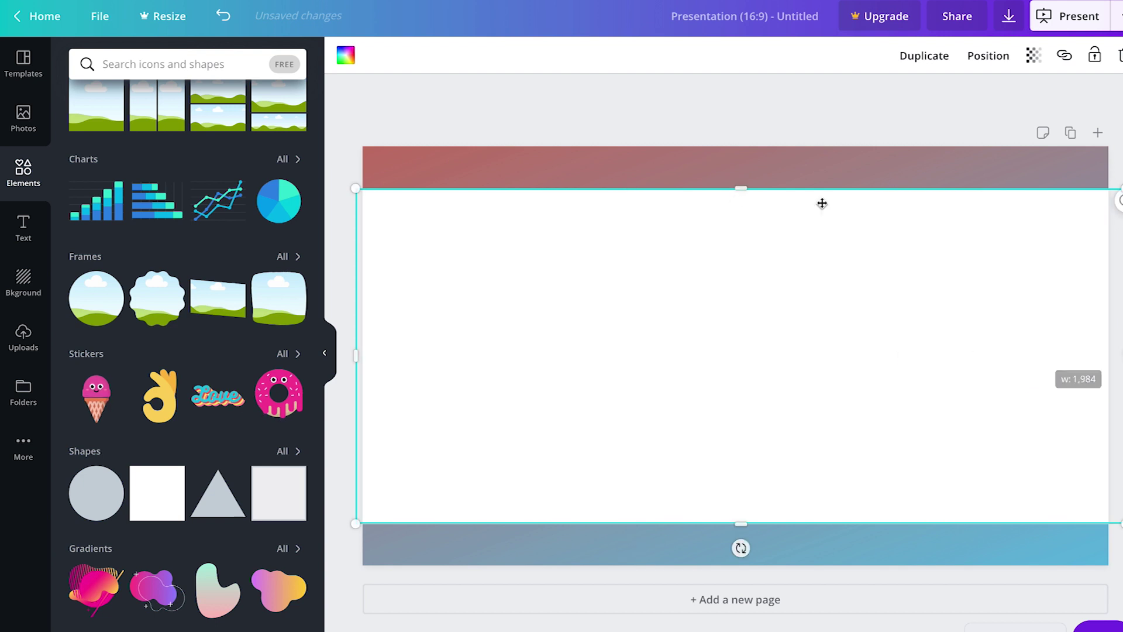
drag(741, 188, 741, 134)
drag(741, 523, 741, 572)
click(345, 55)
click(85, 185)
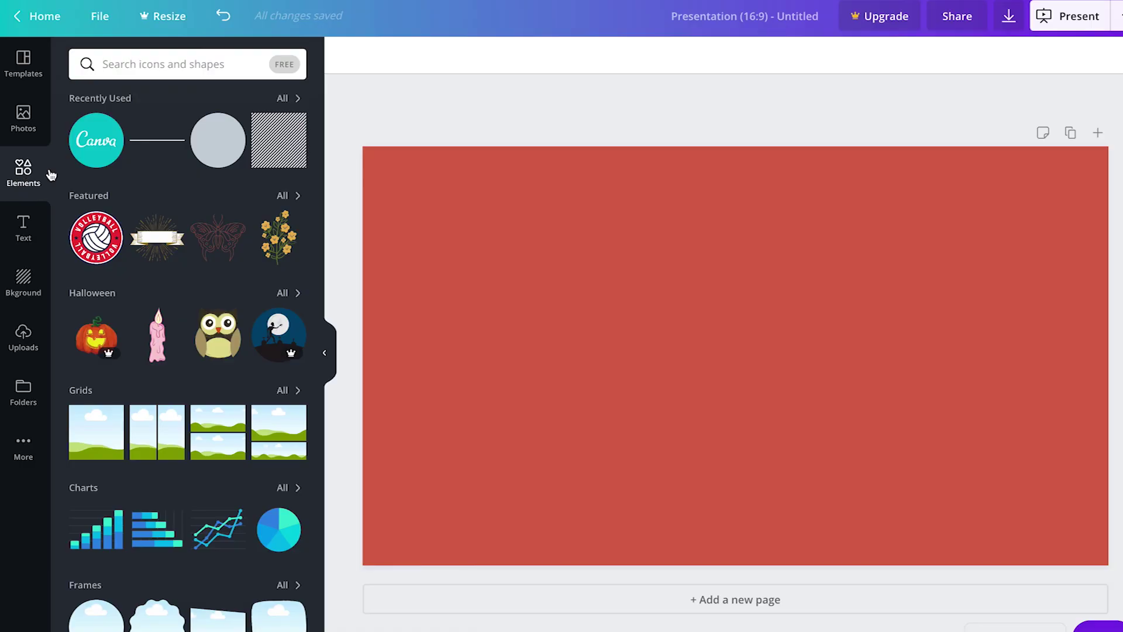
Add a square, shape it into a thin bar above the slide's middle, and colour it pale grey-blue
scroll(131, 199, down, 6)
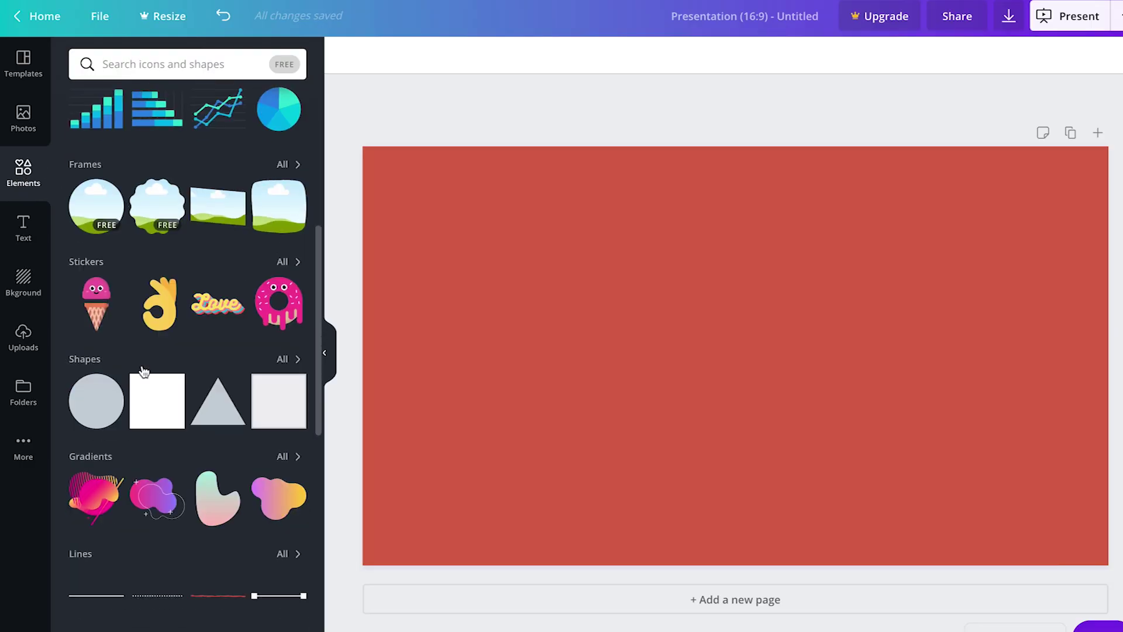
click(144, 400)
drag(735, 188, 497, 196)
drag(682, 195, 901, 195)
drag(553, 207, 555, 253)
click(346, 55)
click(123, 183)
click(604, 354)
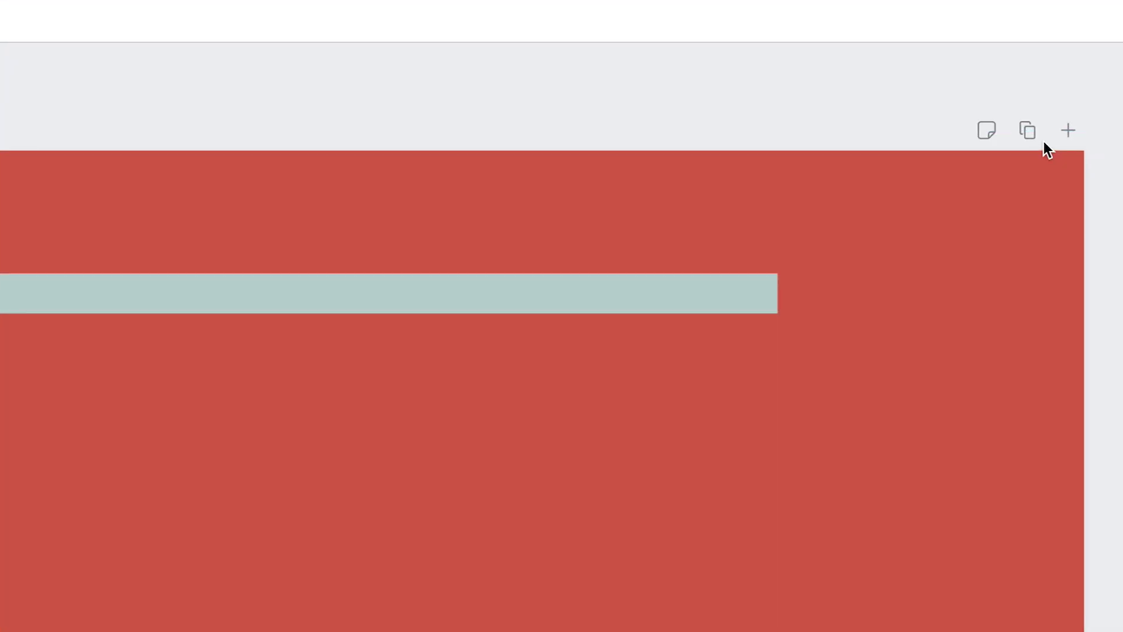
Duplicate the banded red slide twice, creating Pages 2 and 3
click(1024, 130)
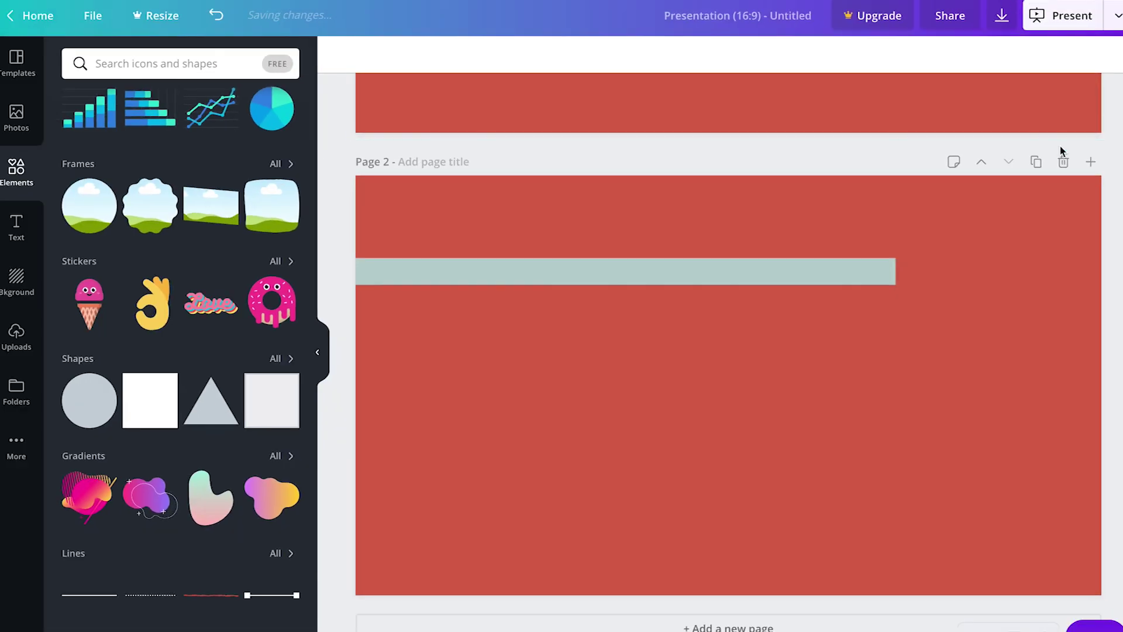
click(1035, 165)
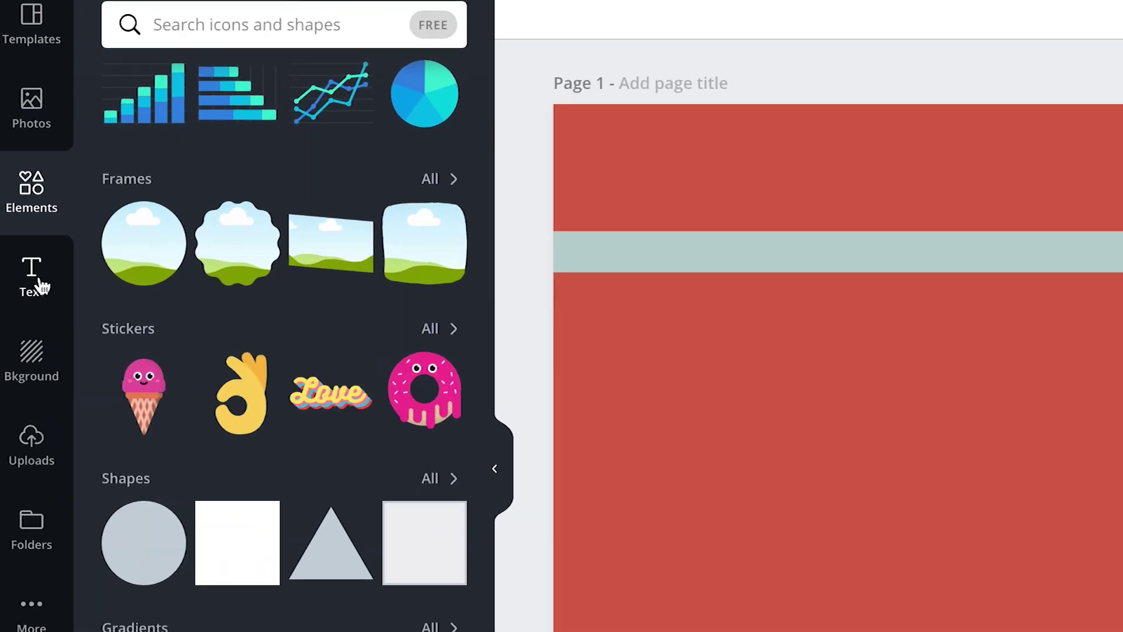
Add 'The 16th Annual Ascot Film Fest' text design and a heading to slide one
click(41, 285)
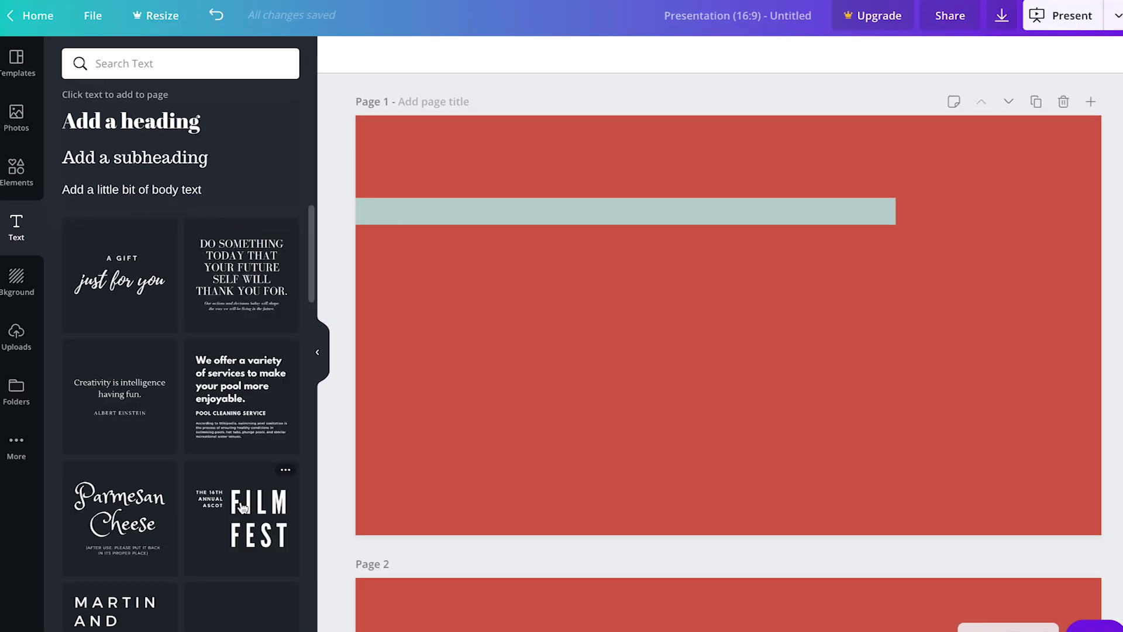
click(244, 507)
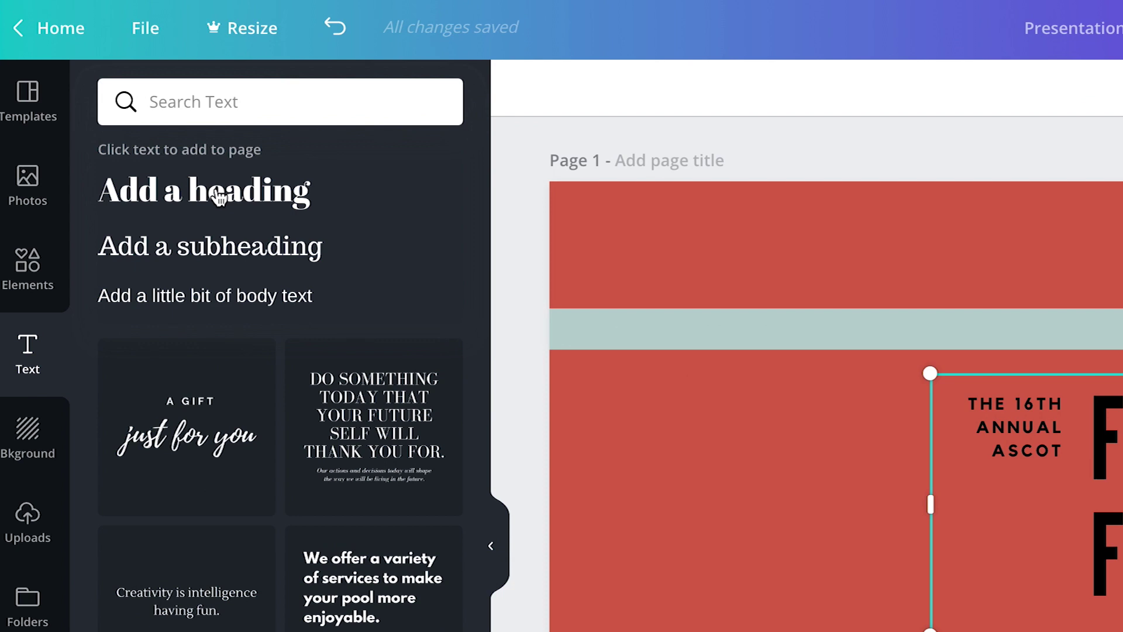
click(219, 198)
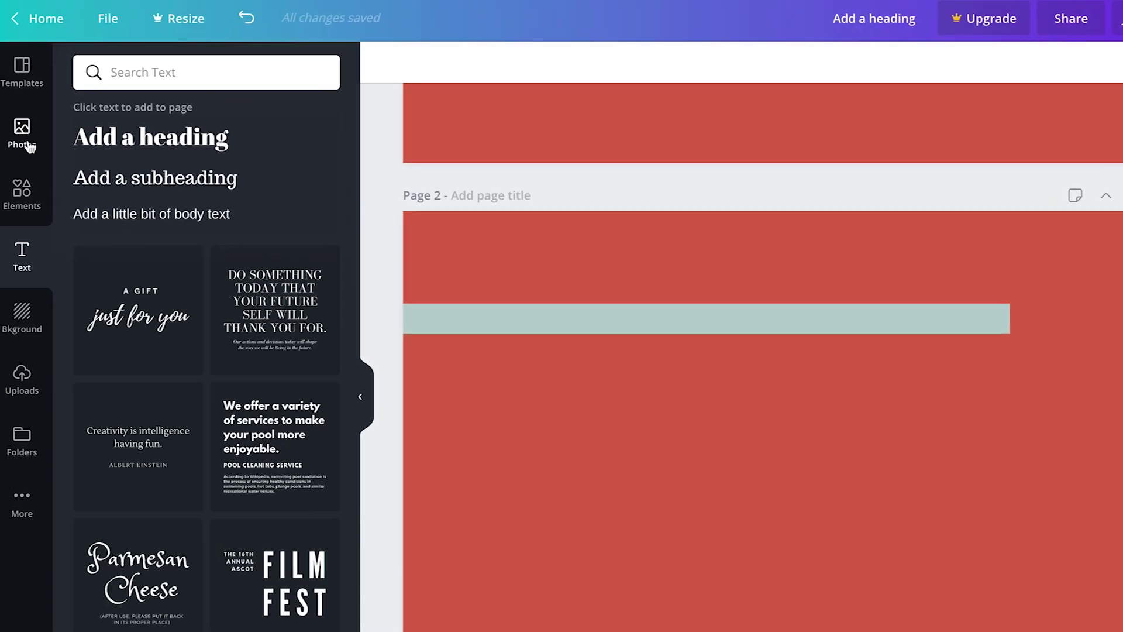
Open the Photos library and scroll through the stock photo results
click(27, 147)
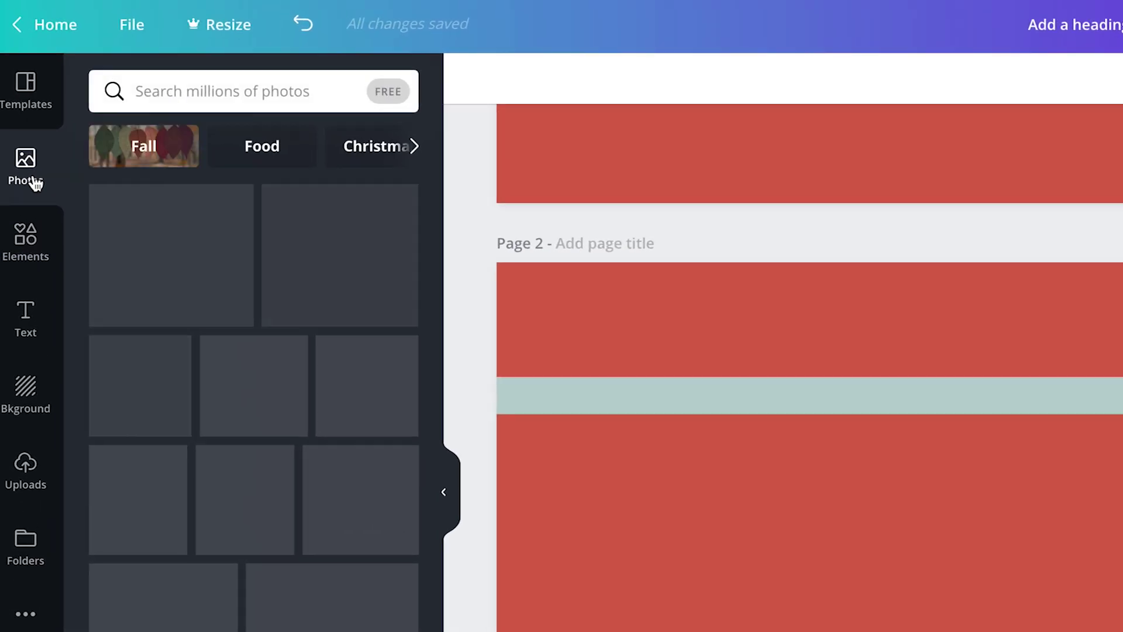
scroll(251, 433, down, 12)
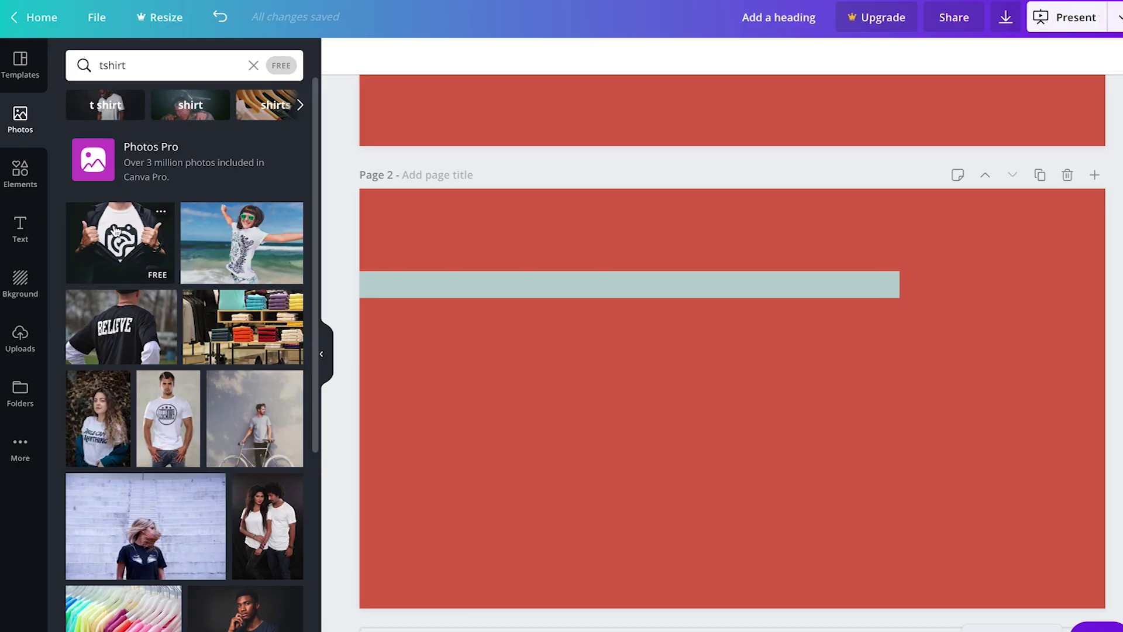
Drop the 'tshirt' stock photo of a man opening his shirt onto page 2 and resize it to portrait shape
click(116, 231)
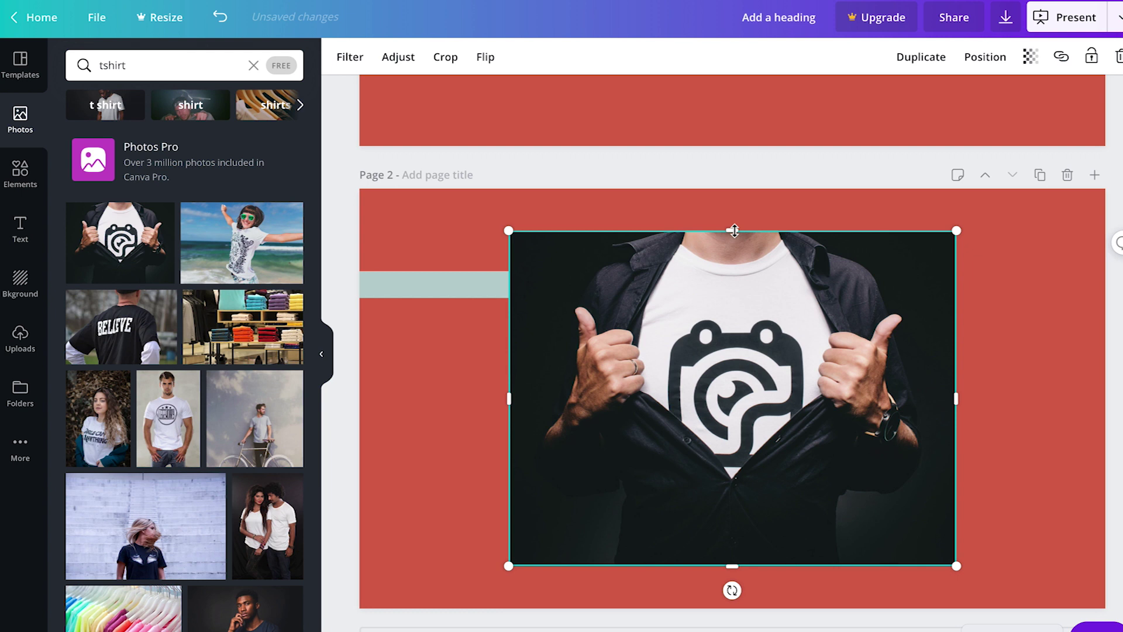
key(Delete)
drag(117, 246, 561, 250)
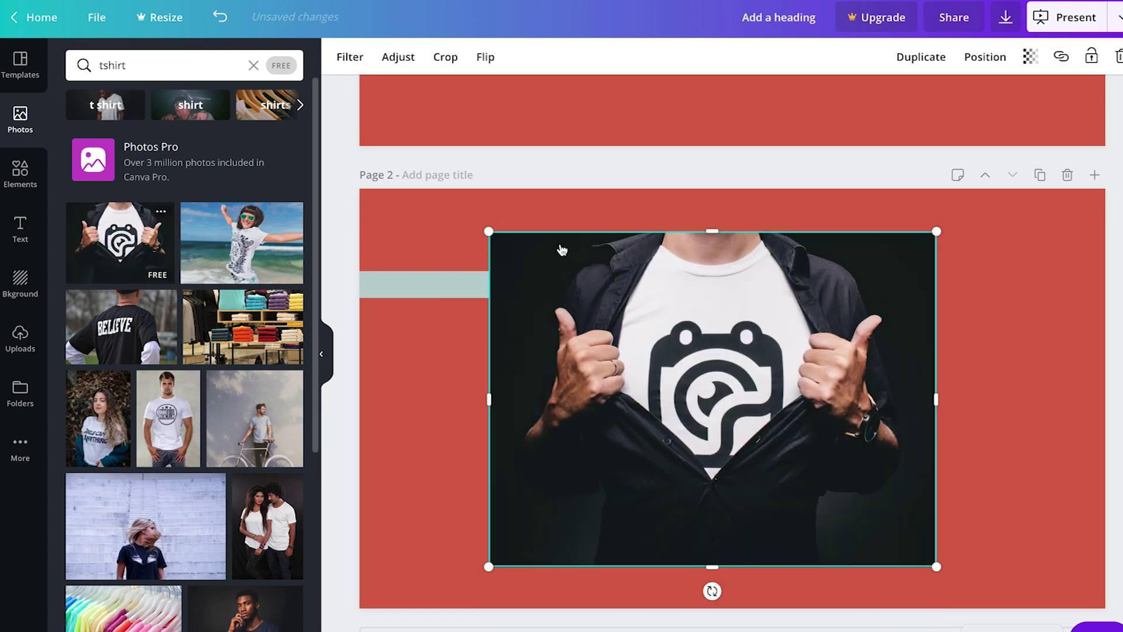
drag(936, 232, 943, 222)
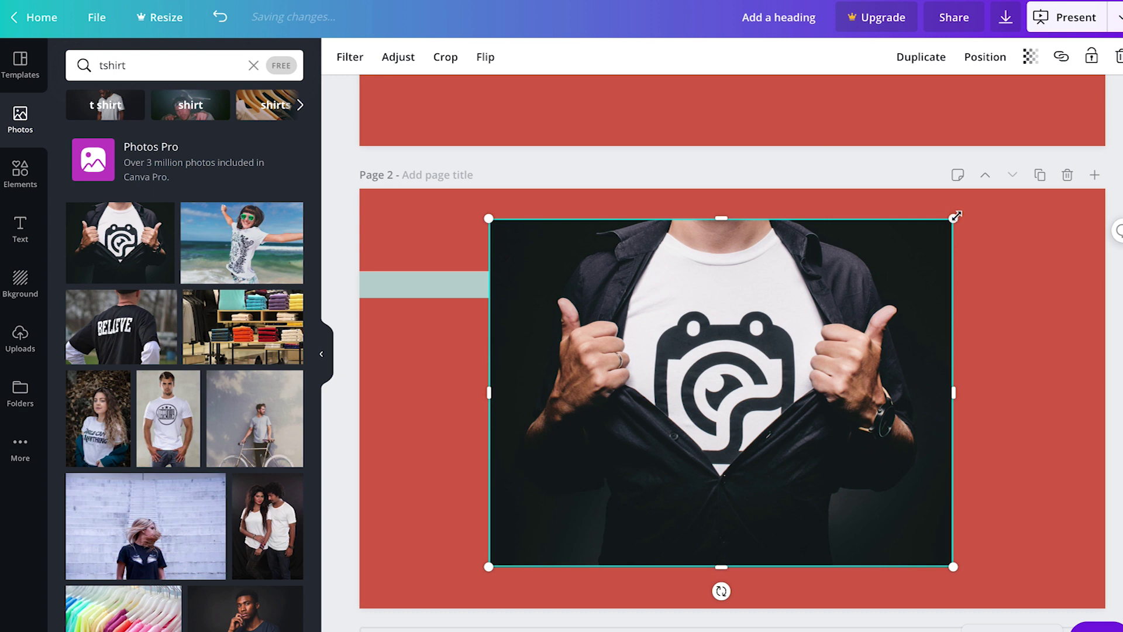
drag(955, 217, 704, 397)
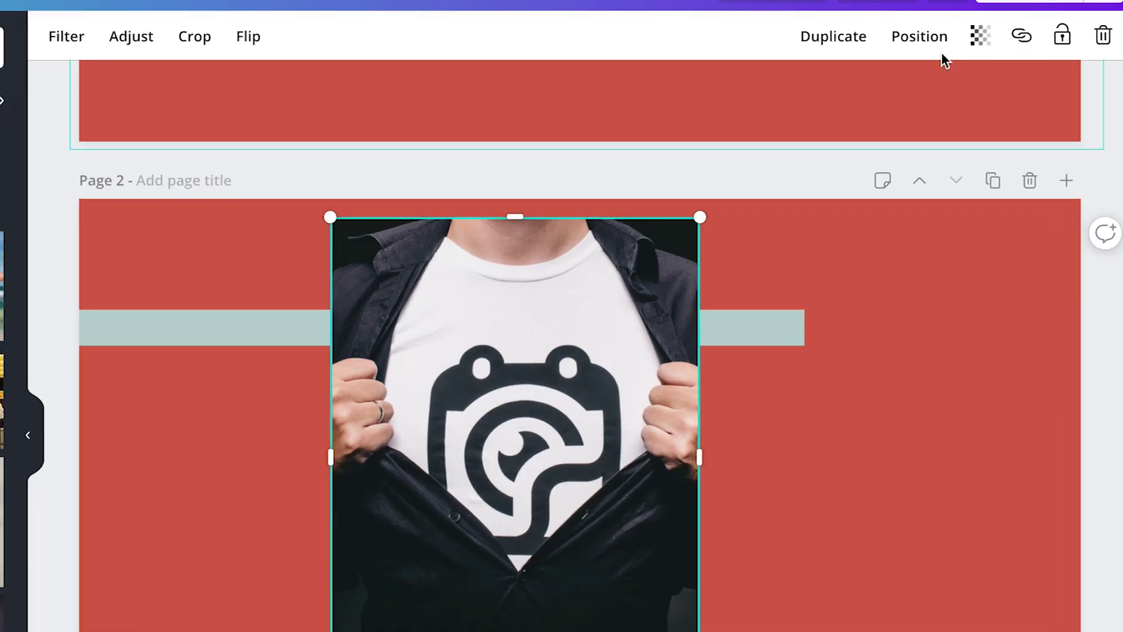
Move the t-shirt photo one layer backward so the teal-grey band crosses over it
click(988, 57)
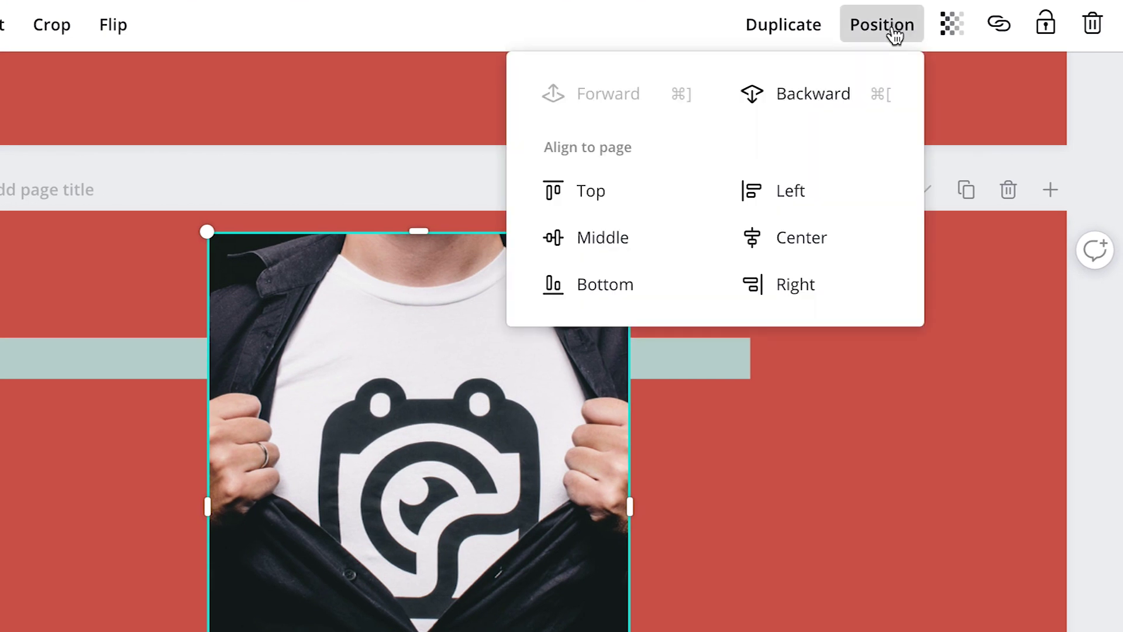
click(827, 101)
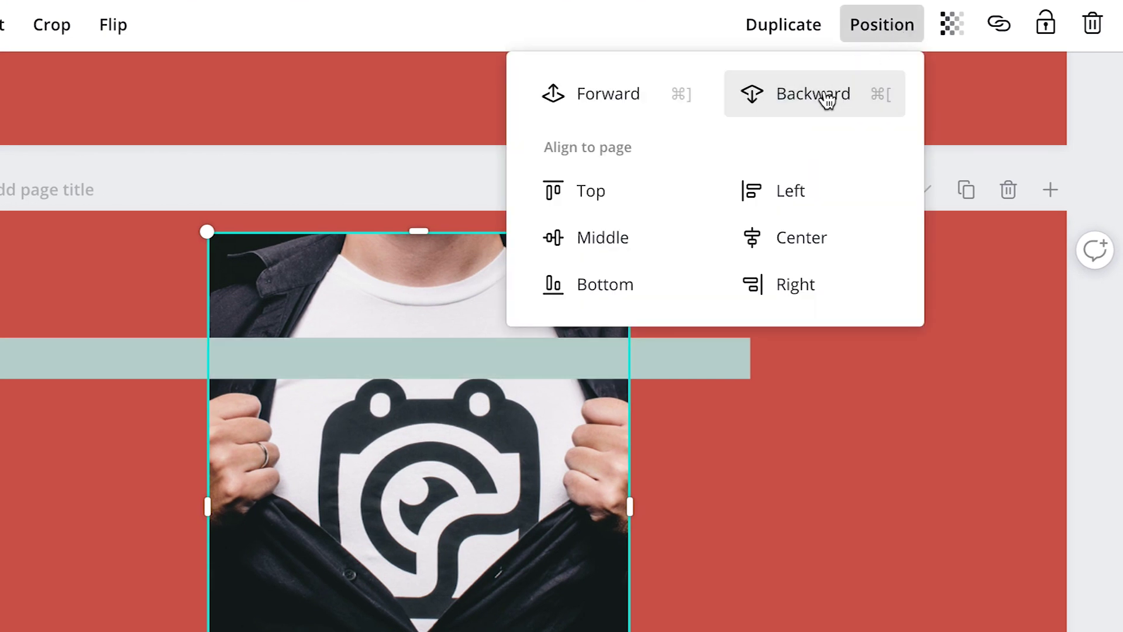
click(968, 353)
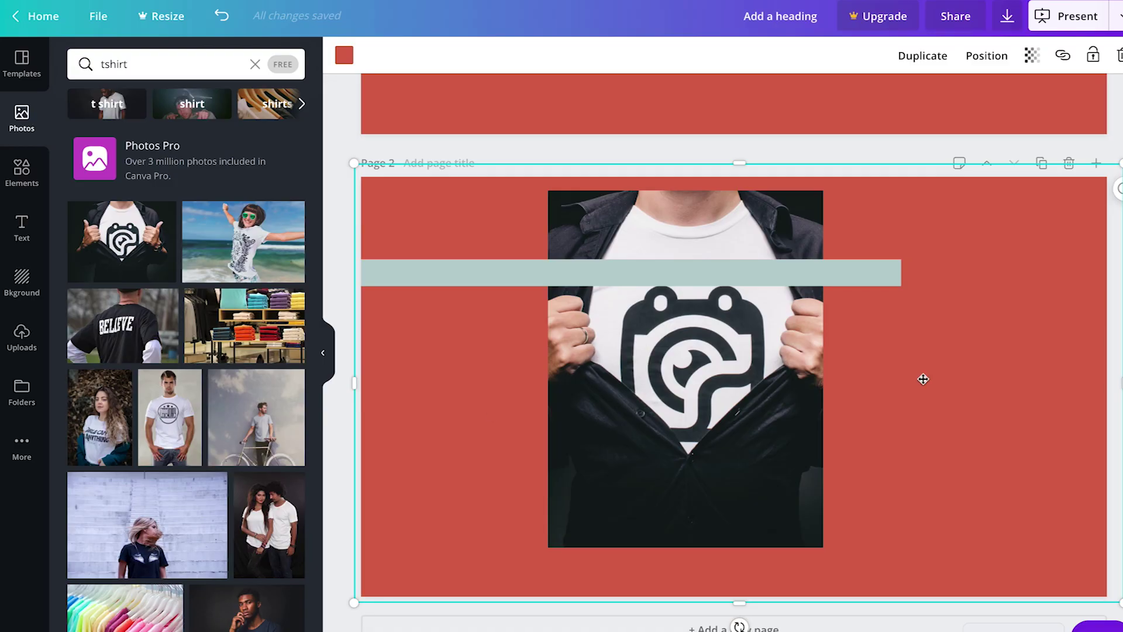
Reposition the t-shirt photo further left on page 2, aligned with the guides, still under the band
drag(689, 389, 545, 412)
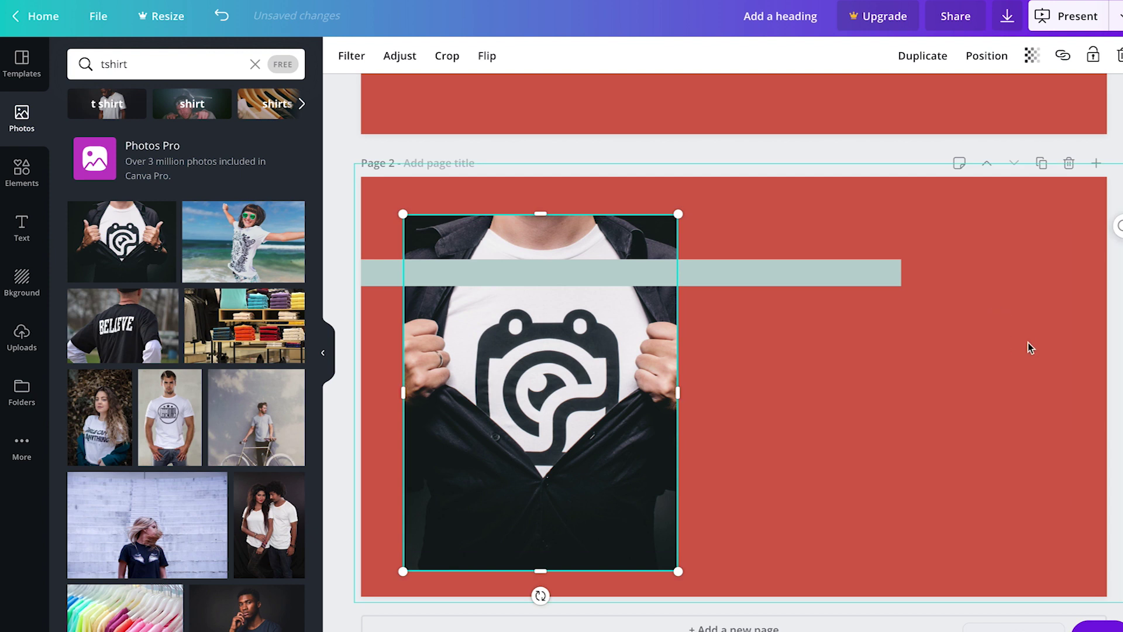
drag(559, 363, 565, 392)
click(945, 396)
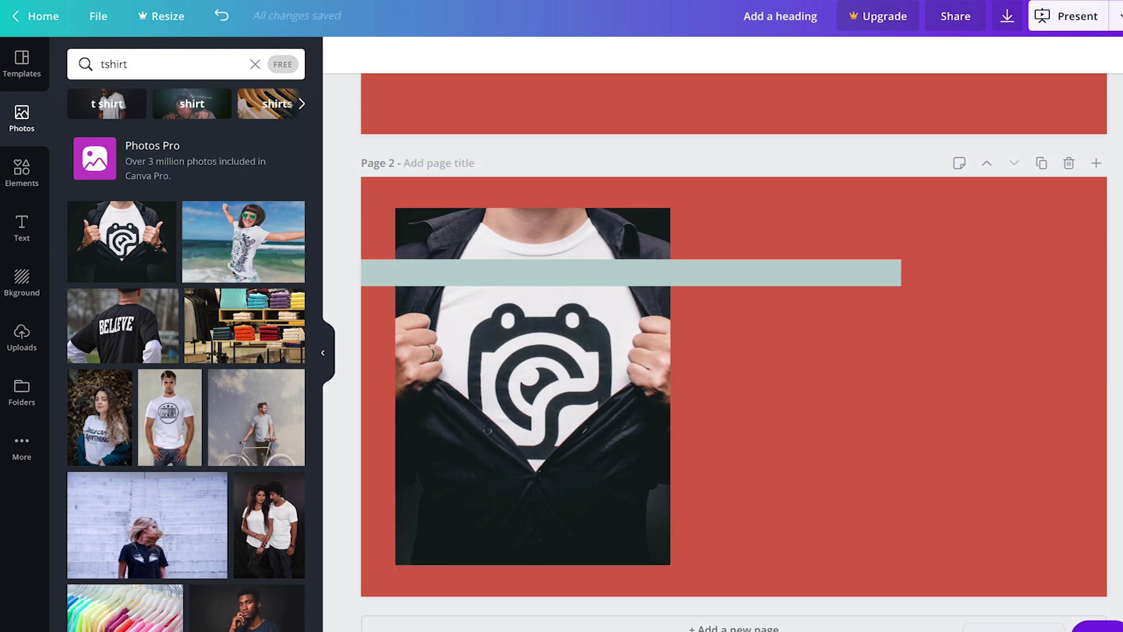